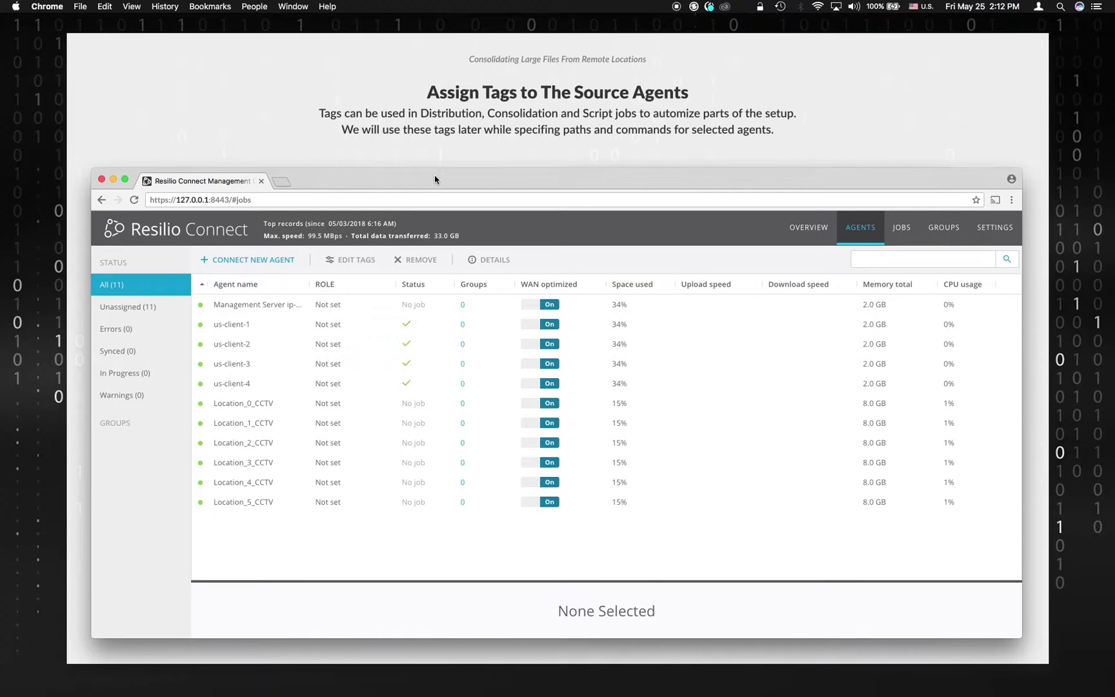
Step: Select the Location_1_CCTV agent row to show its details panel
click(369, 423)
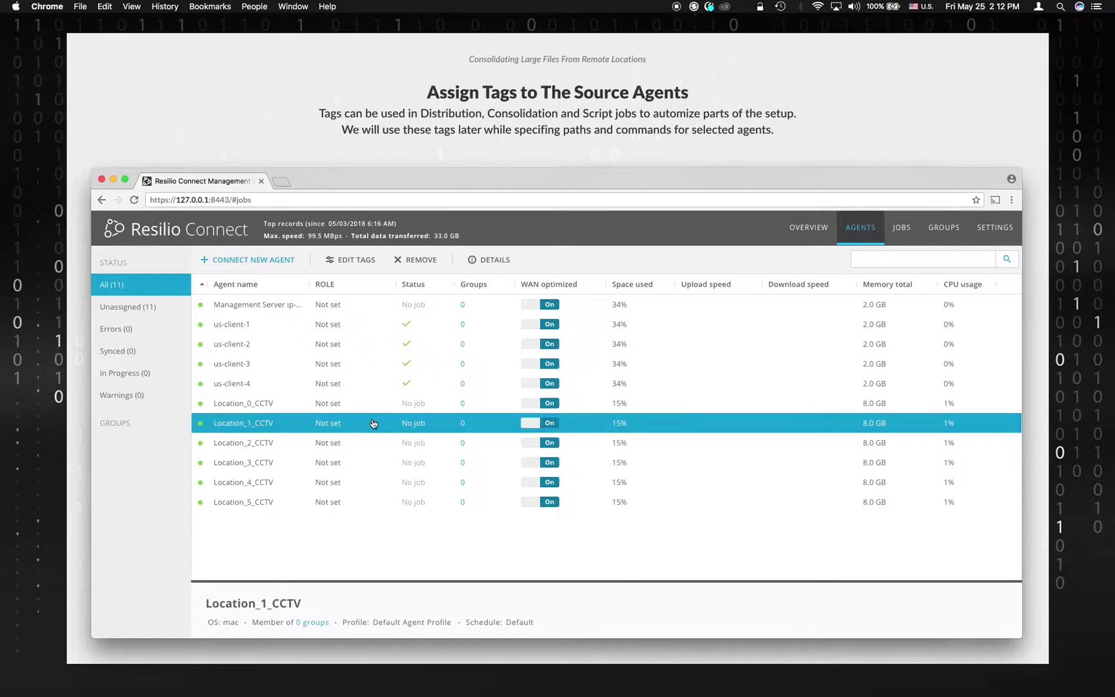
Step: Give agents Location_1_CCTV through Location_5_CCTV the tag ROLE = CCTVSRC
shift+click(369, 500)
click(369, 261)
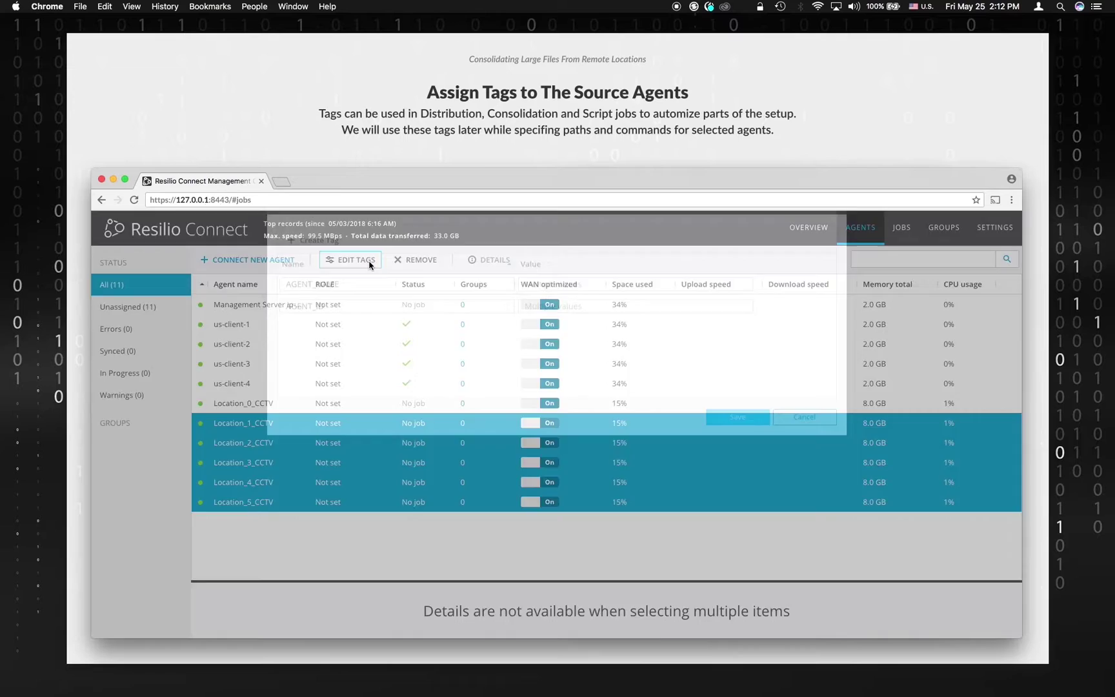
click(335, 282)
click(317, 369)
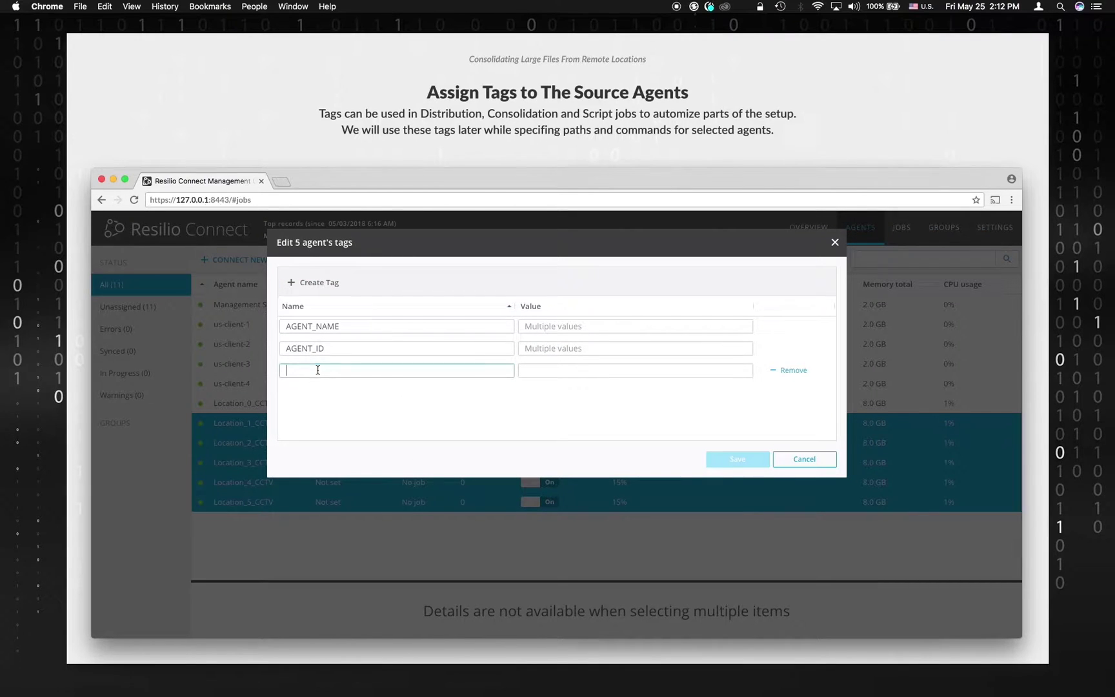
text(ROLE)
key(Tab)
text(CCTV)
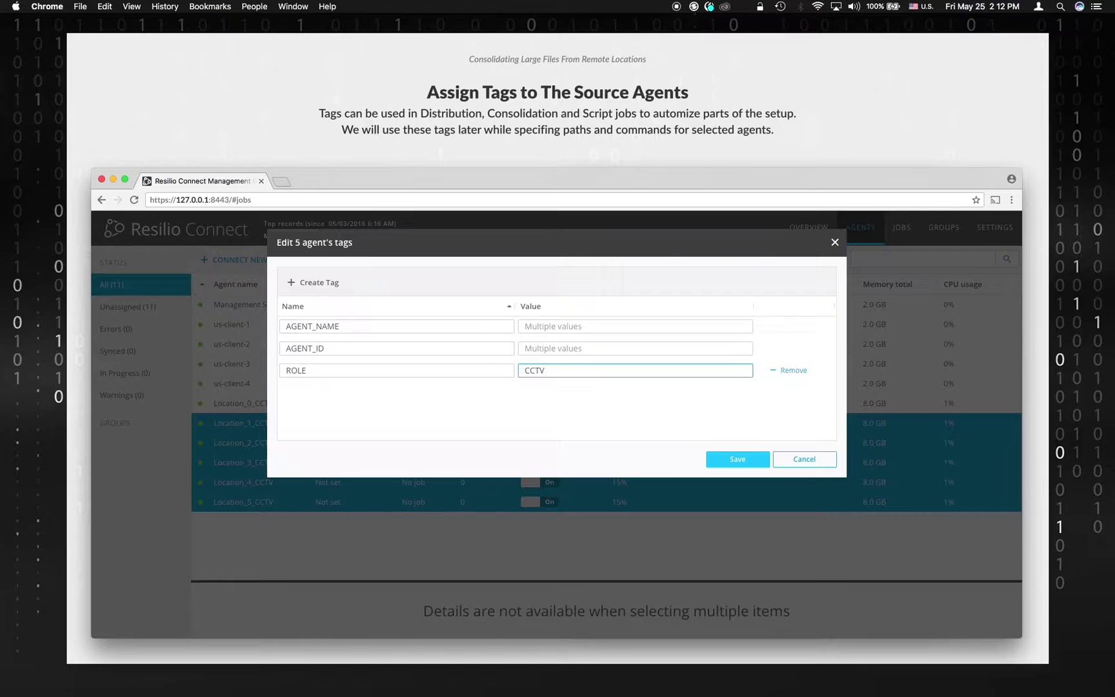
text(SRC)
click(728, 456)
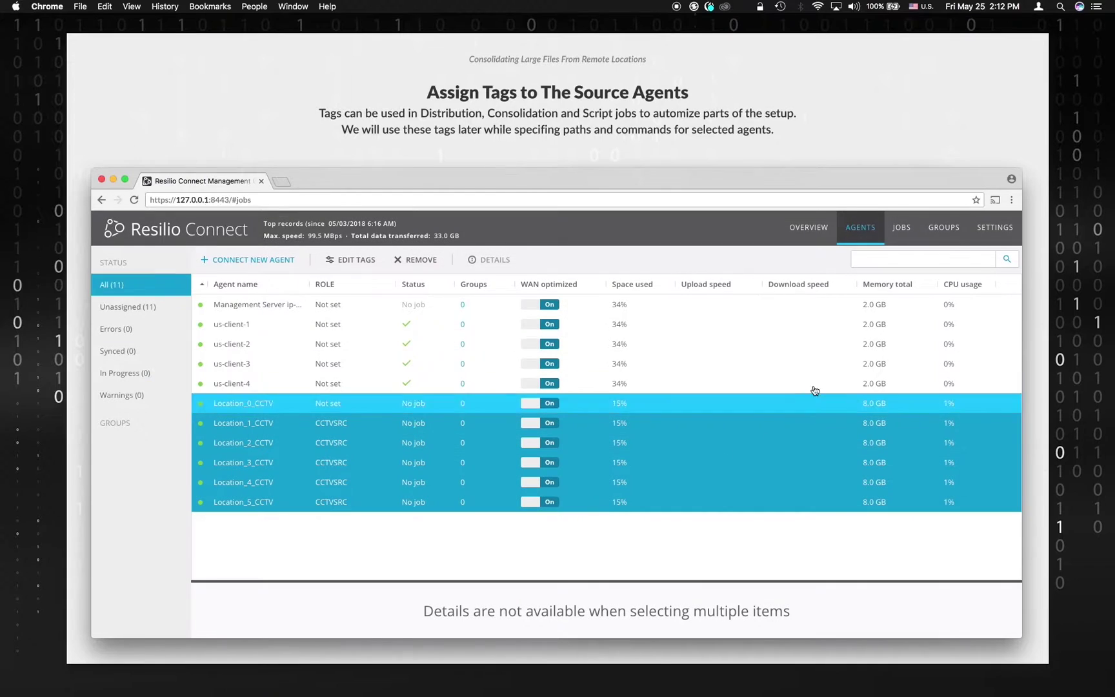
Step: Start a new Consolidation job from the Jobs list
click(897, 233)
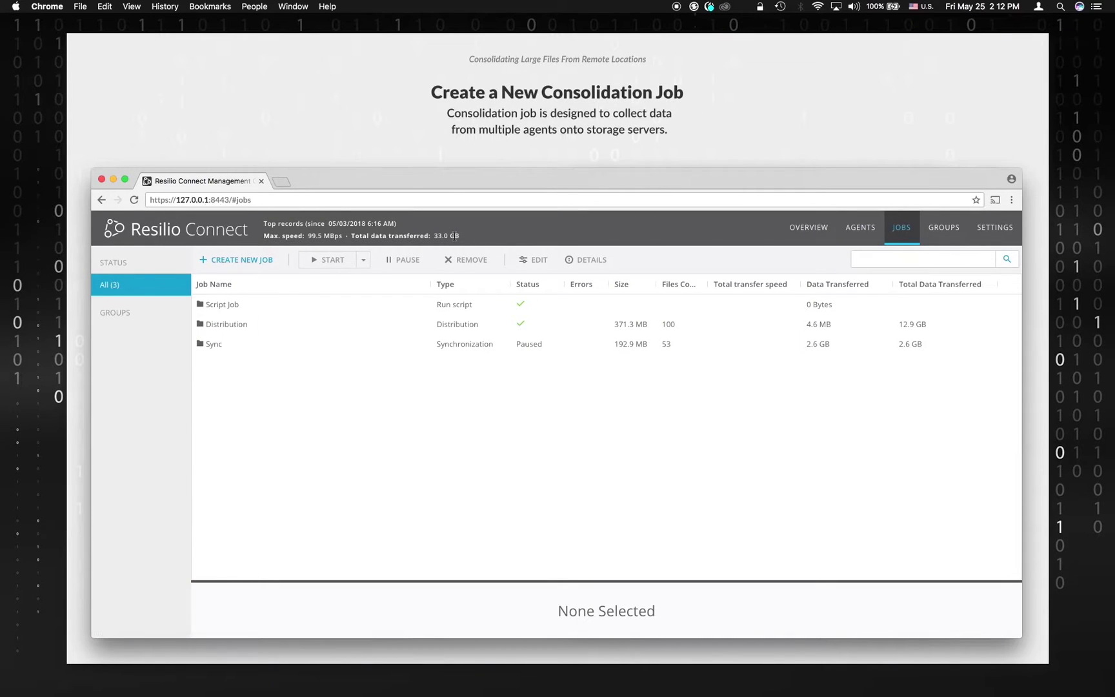
click(268, 259)
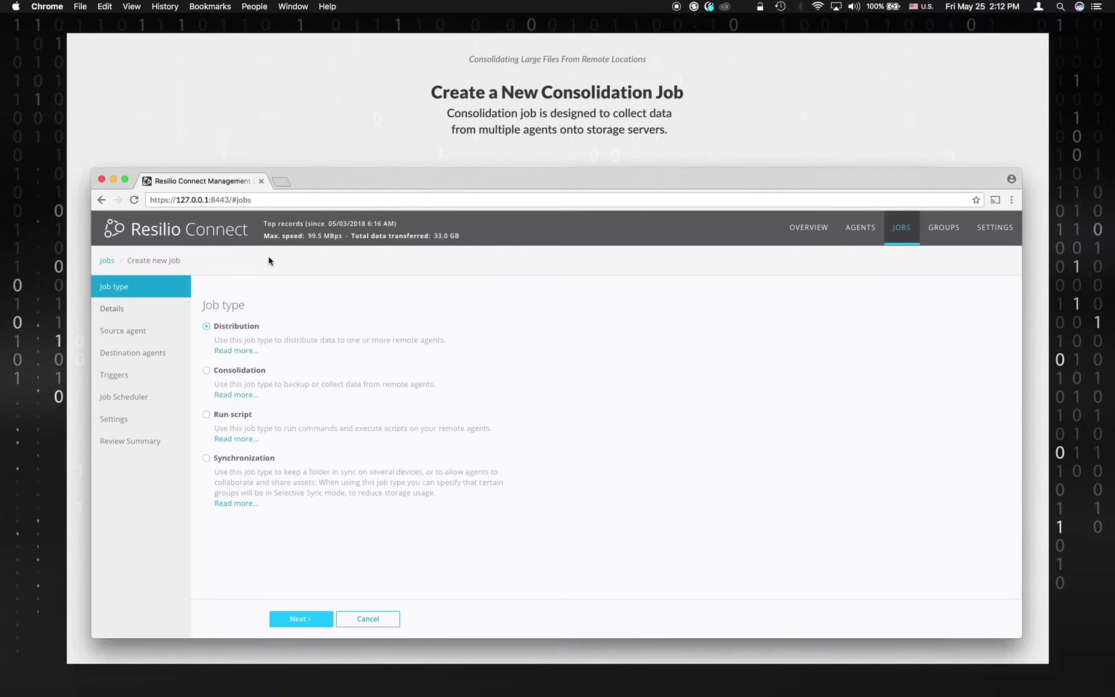
click(256, 371)
click(287, 618)
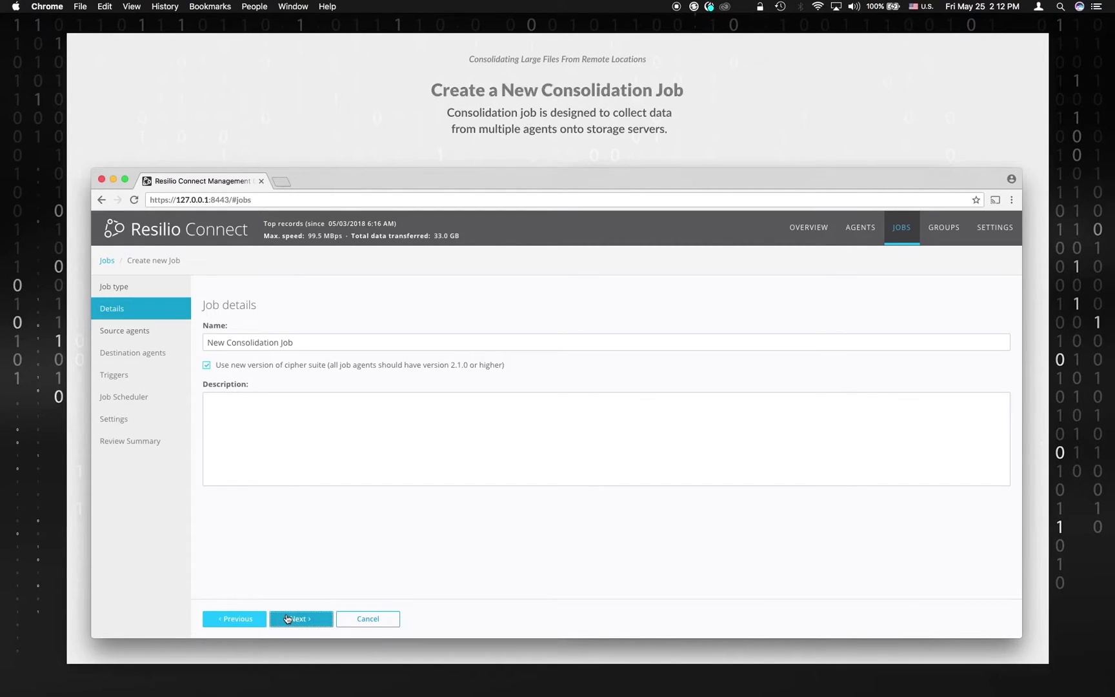
Step: Name the job 'CCTV' with description 'Collect every 10 days'
drag(293, 341, 211, 342)
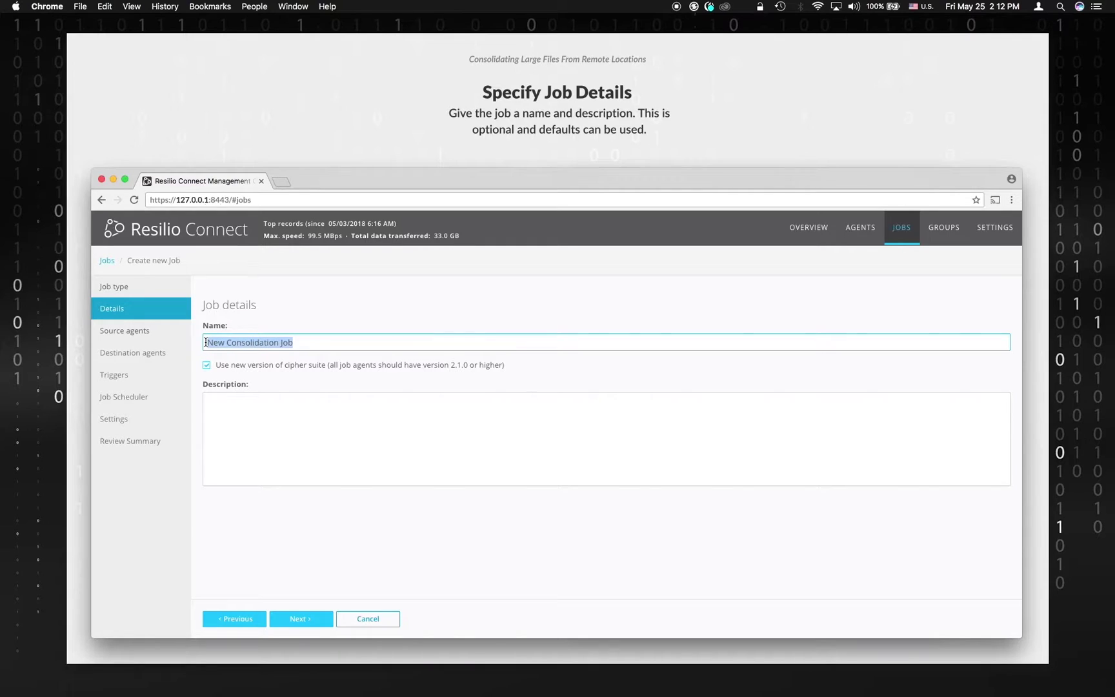
text(CCTV)
key(Tab)
key(Tab)
text(Collect ever)
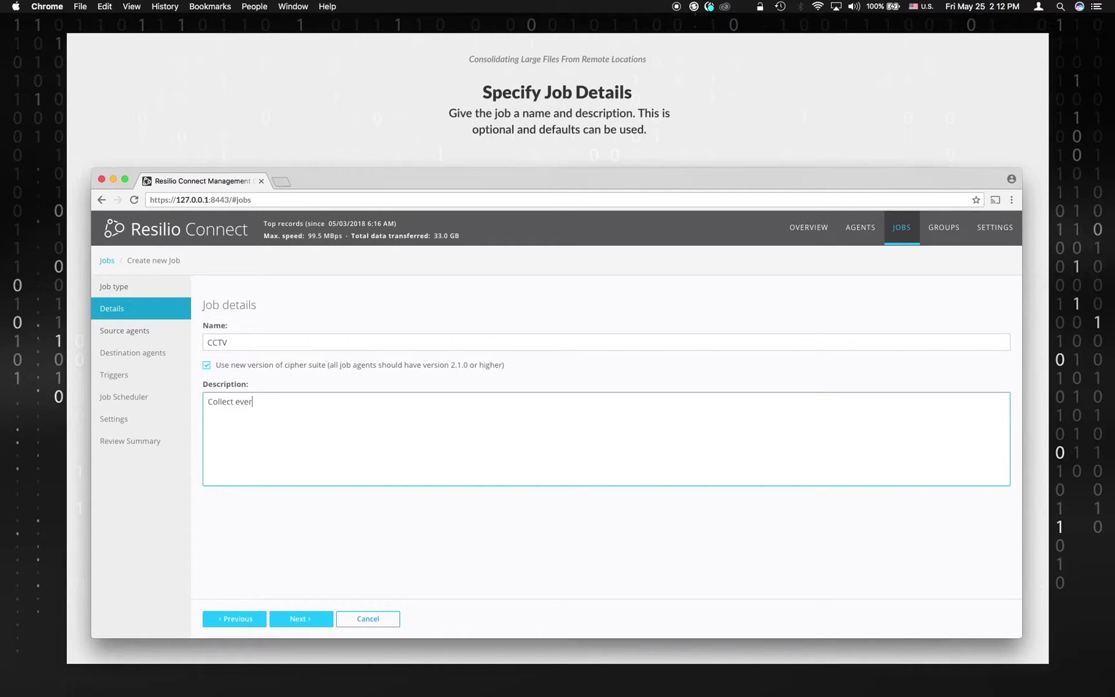
text(y 10 days)
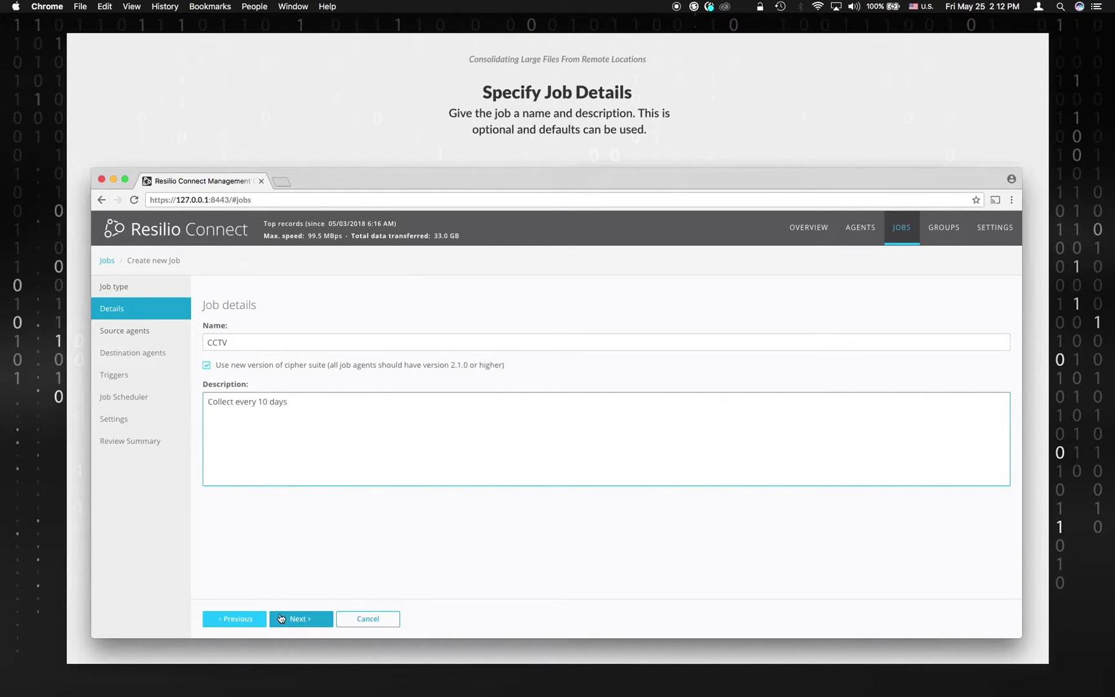
Step: Select Location_1_CCTV through Location_5_CCTV as the job's source agents
click(281, 618)
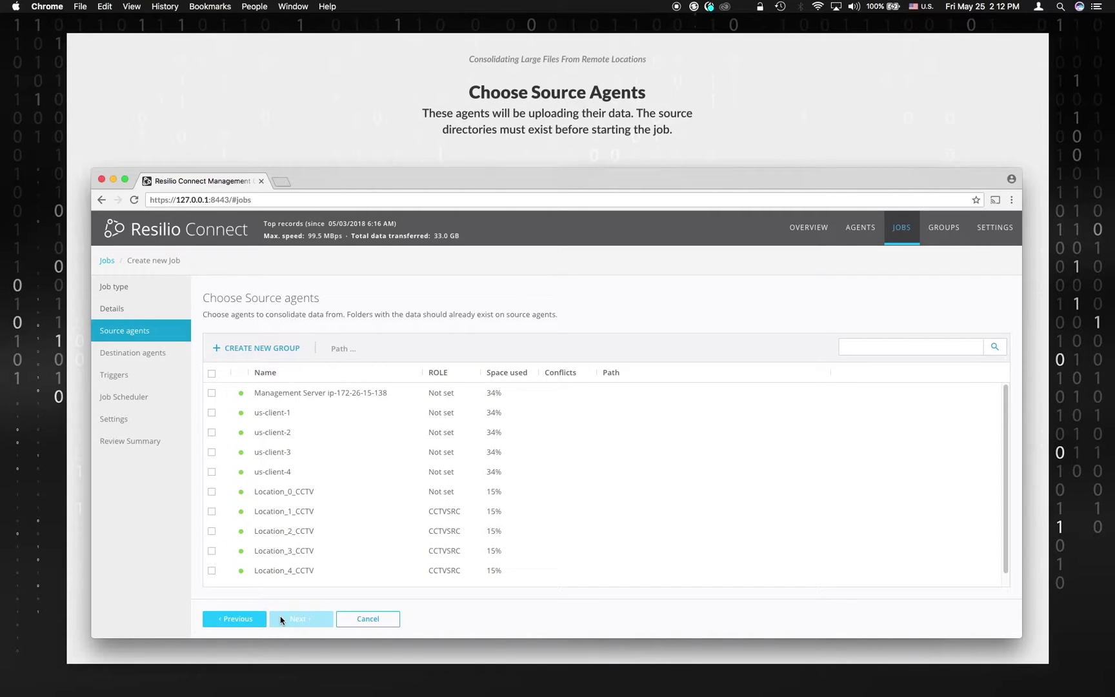
click(303, 512)
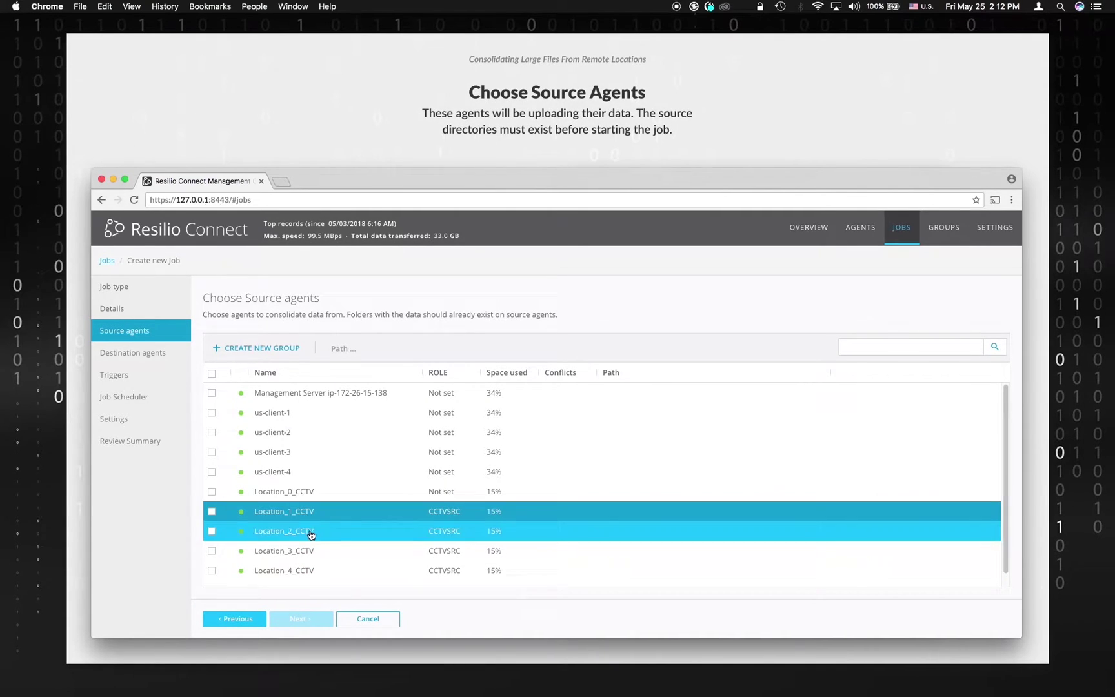
scroll(310, 534, down, 1)
shift+click(318, 577)
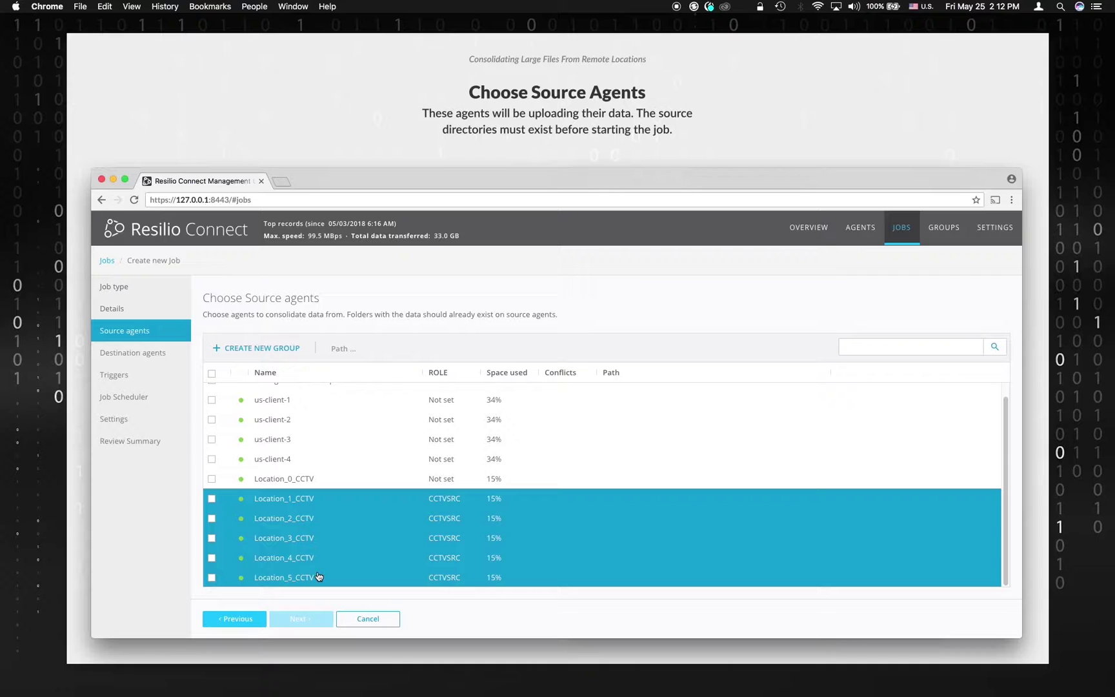
click(211, 498)
Step: Set the source agents' path to %FOLDERS_STORAGE%
click(338, 357)
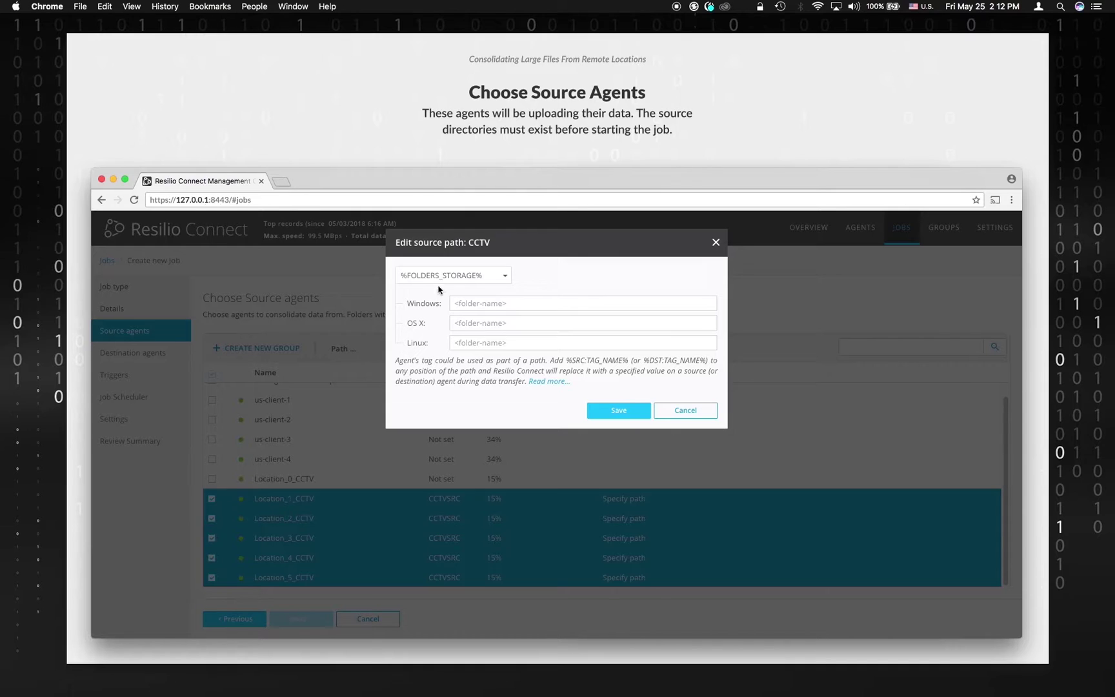
click(444, 279)
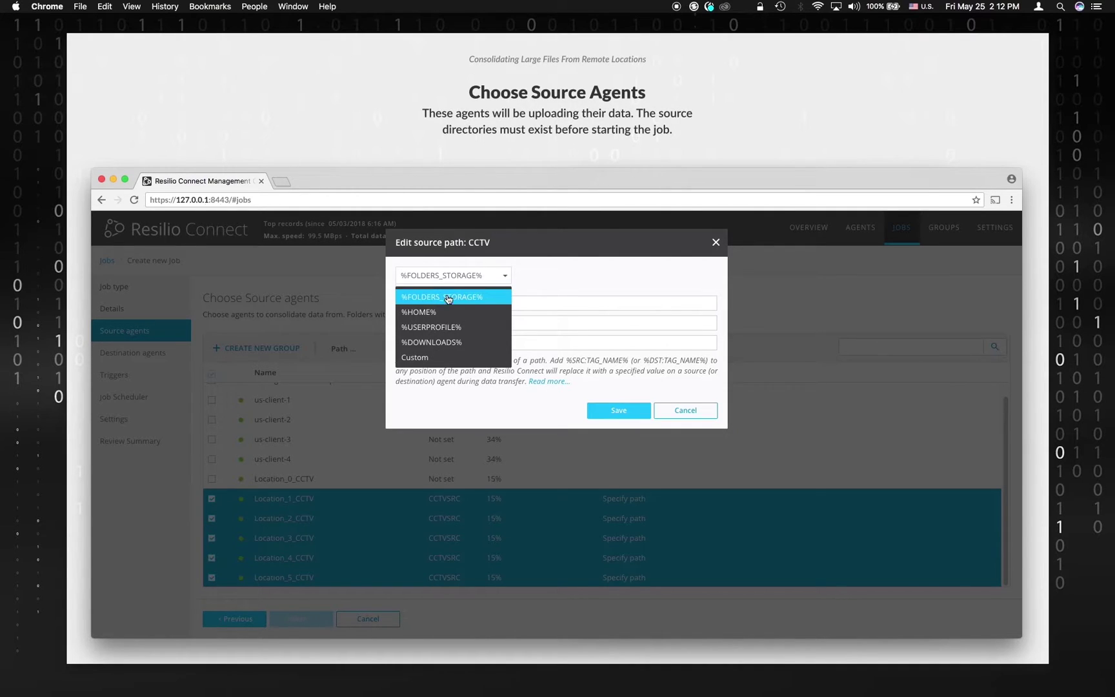
click(454, 302)
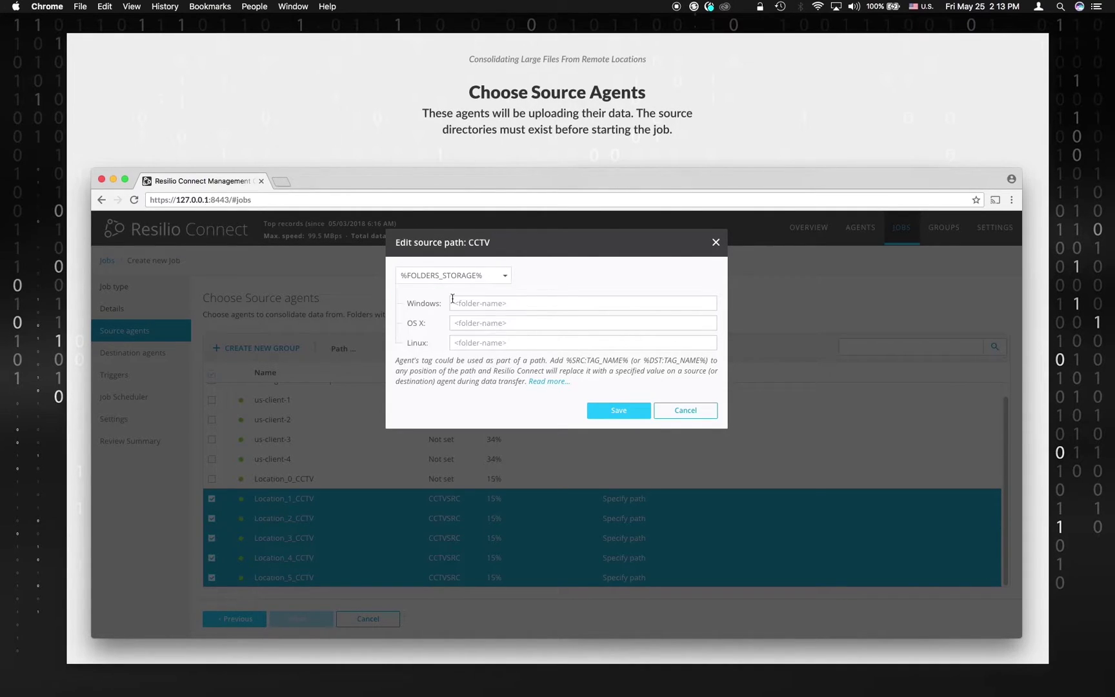
click(603, 412)
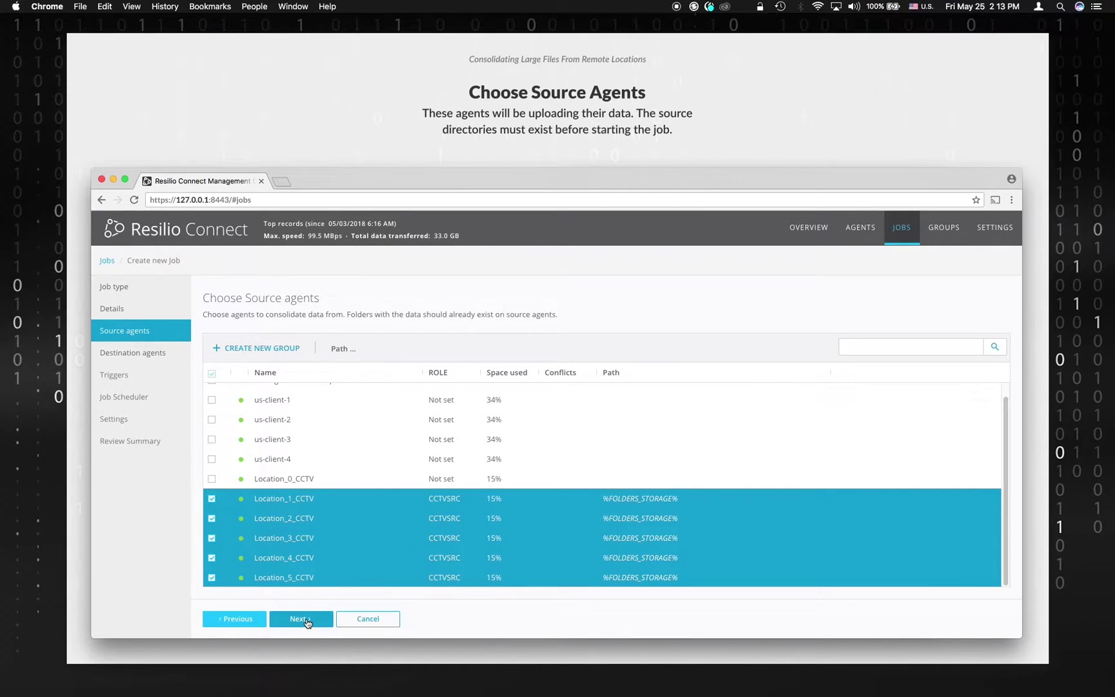
Step: Make Location_0_CCTV the destination with path %FOLDERS_STORAGE%/%SRC:AGENT_NAME%
click(307, 620)
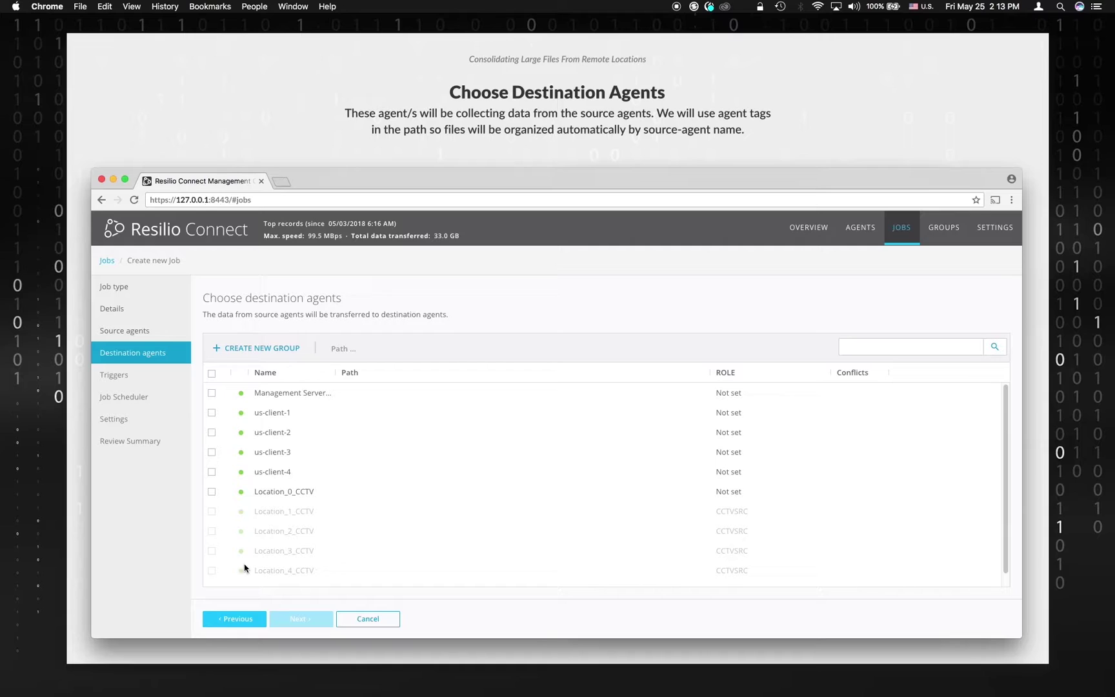
click(212, 492)
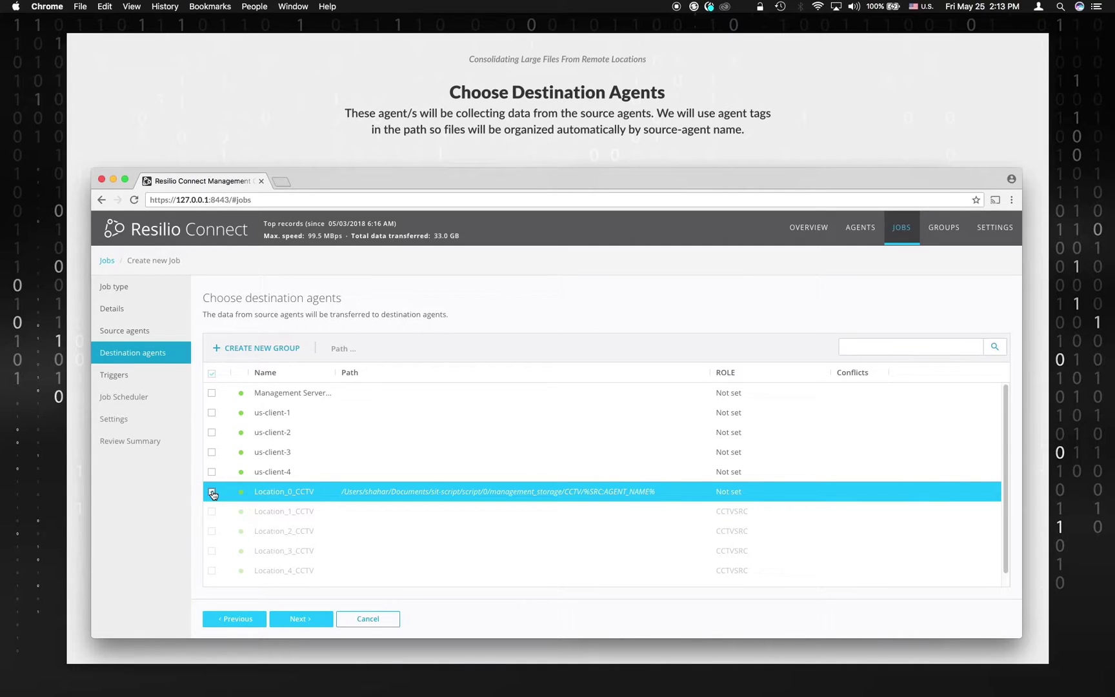
click(352, 494)
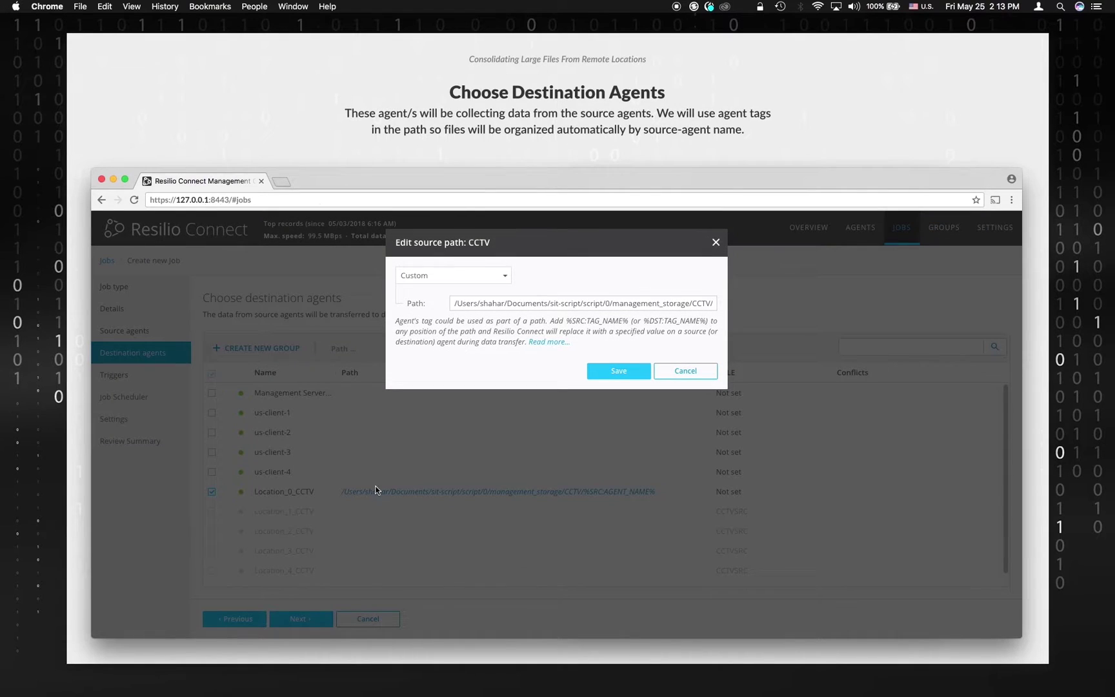
click(455, 281)
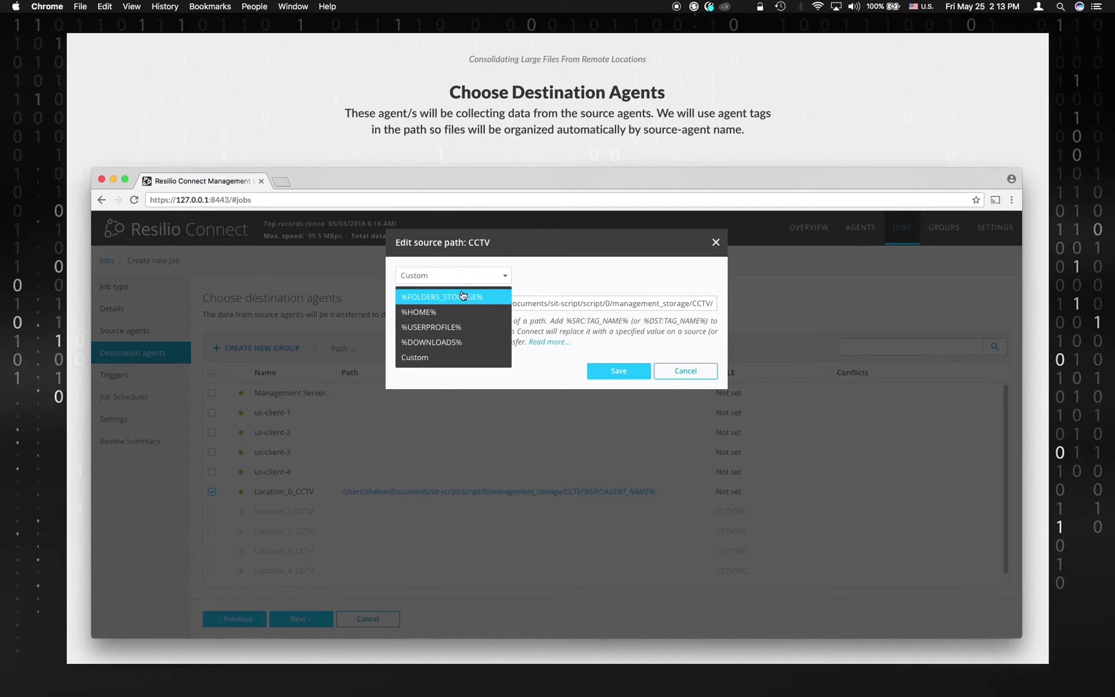
click(494, 298)
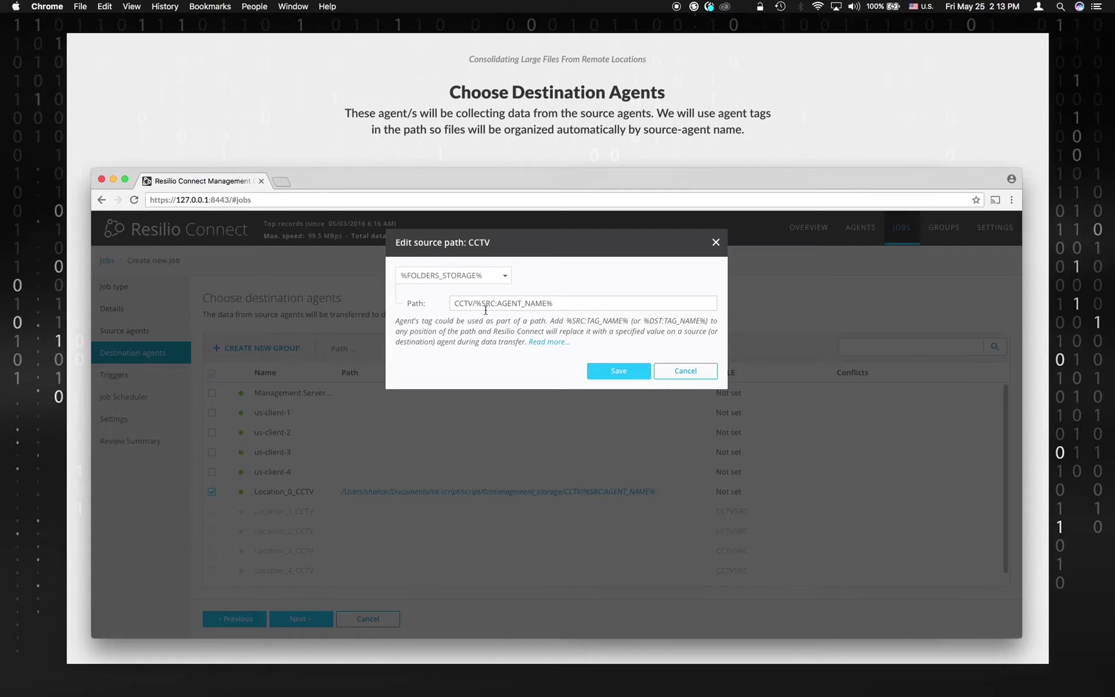
drag(476, 303, 451, 302)
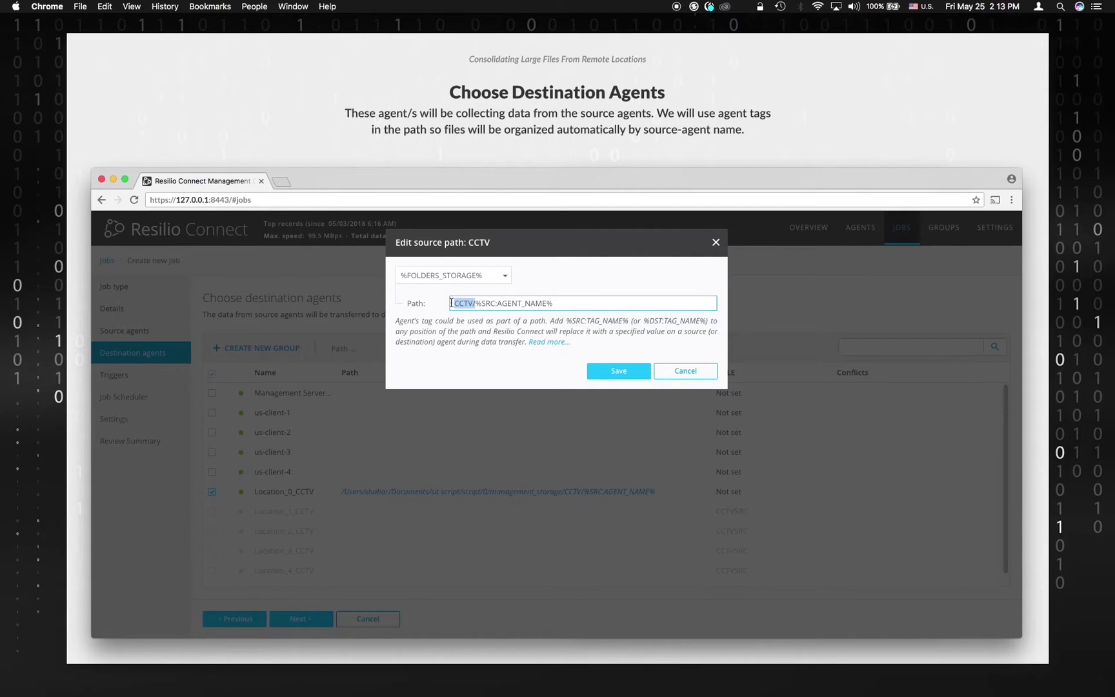
key(BackSpace)
click(591, 376)
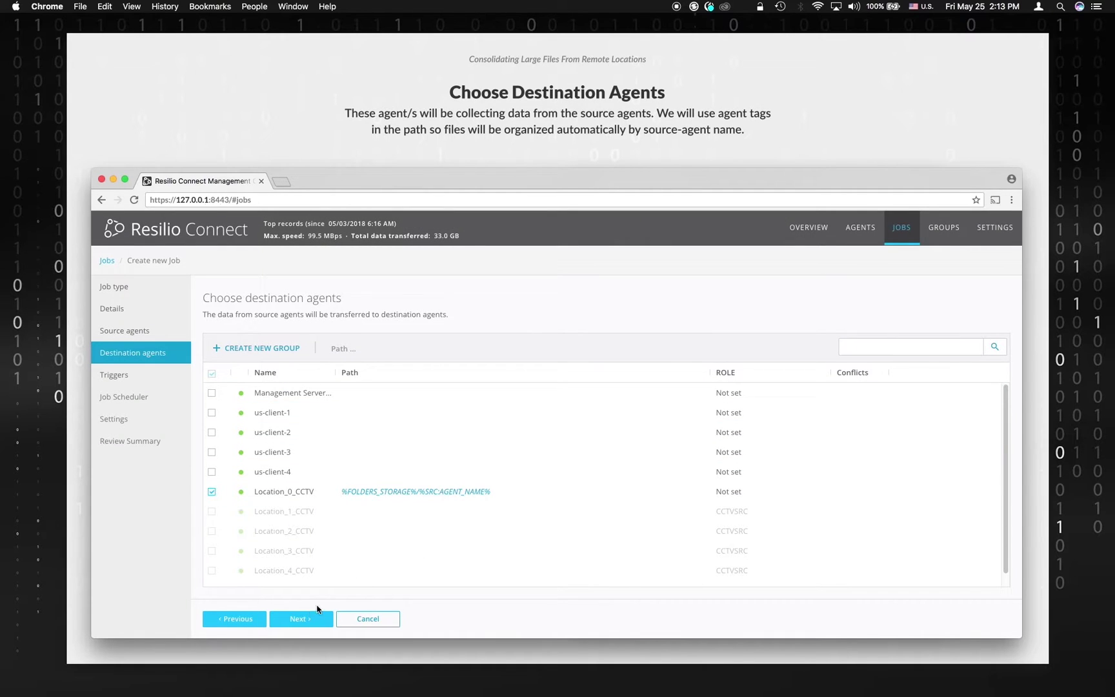
click(317, 618)
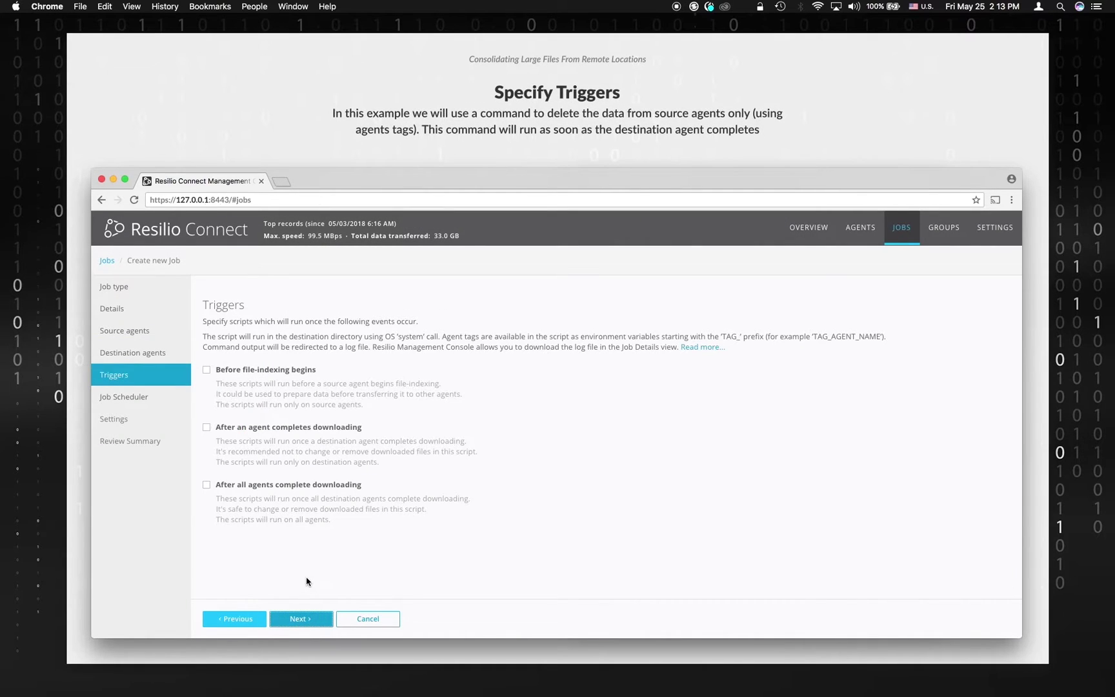
Step: Enable an after-all-agents-download script with a tag-based delete command on line 5
click(282, 490)
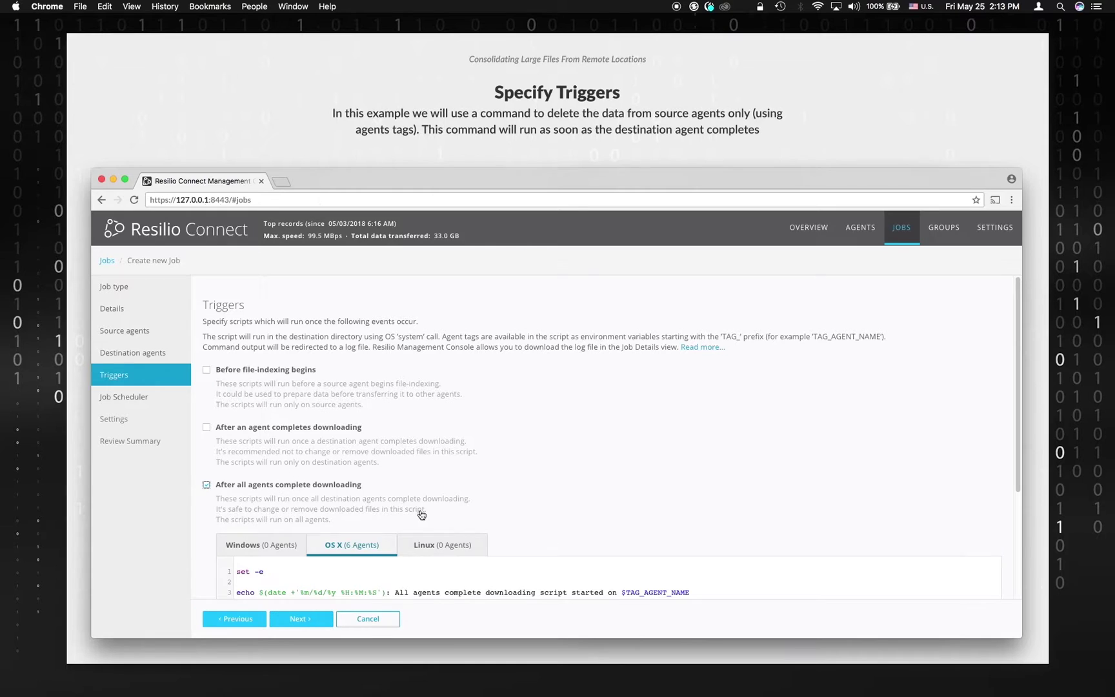
scroll(541, 572, down, 2)
scroll(409, 557, down, 1)
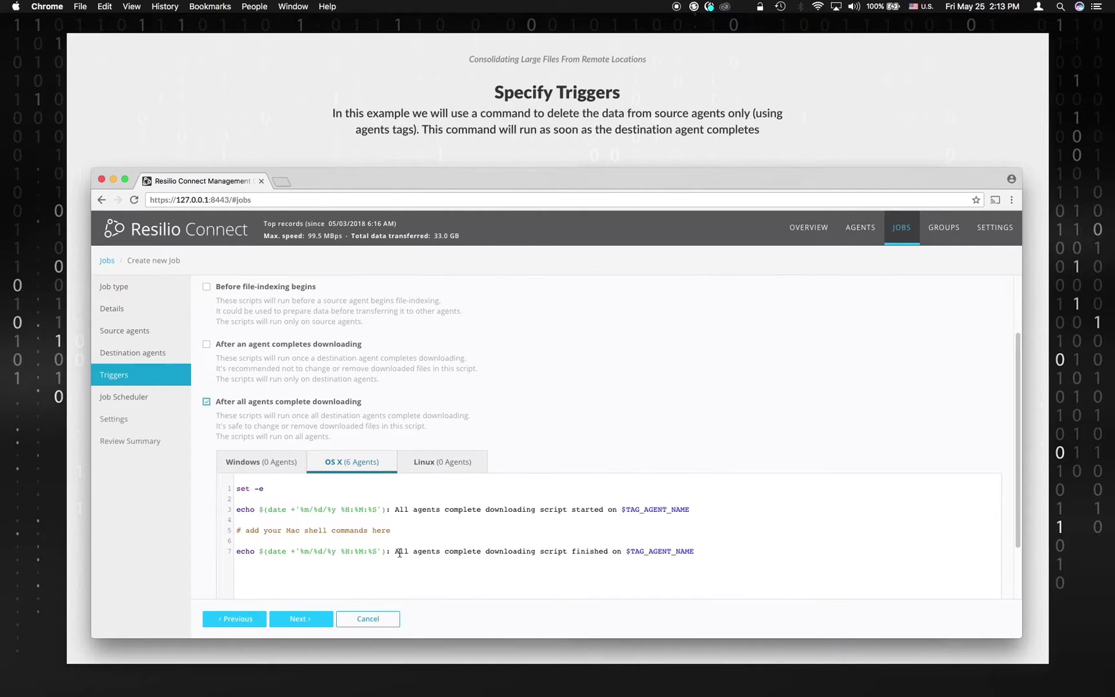
mouse_move(406, 529)
mouse_down()
mouse_move(236, 529)
mouse_move(327, 530)
mouse_up()
text(if [ "$TAG_<tagName>" = "<tagValue" ]; then rm <fileName>; fi)
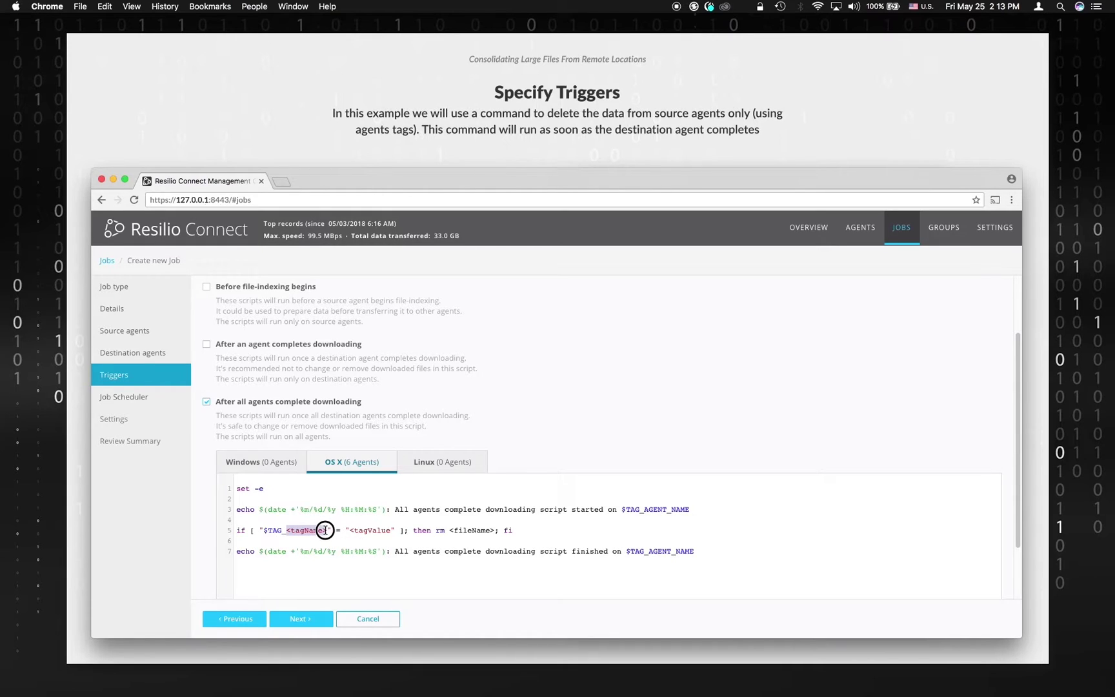
Step: Fill the script placeholders with tag ROLE, value CCTVSRC and file name CCTV-2018-
text(ROLE)
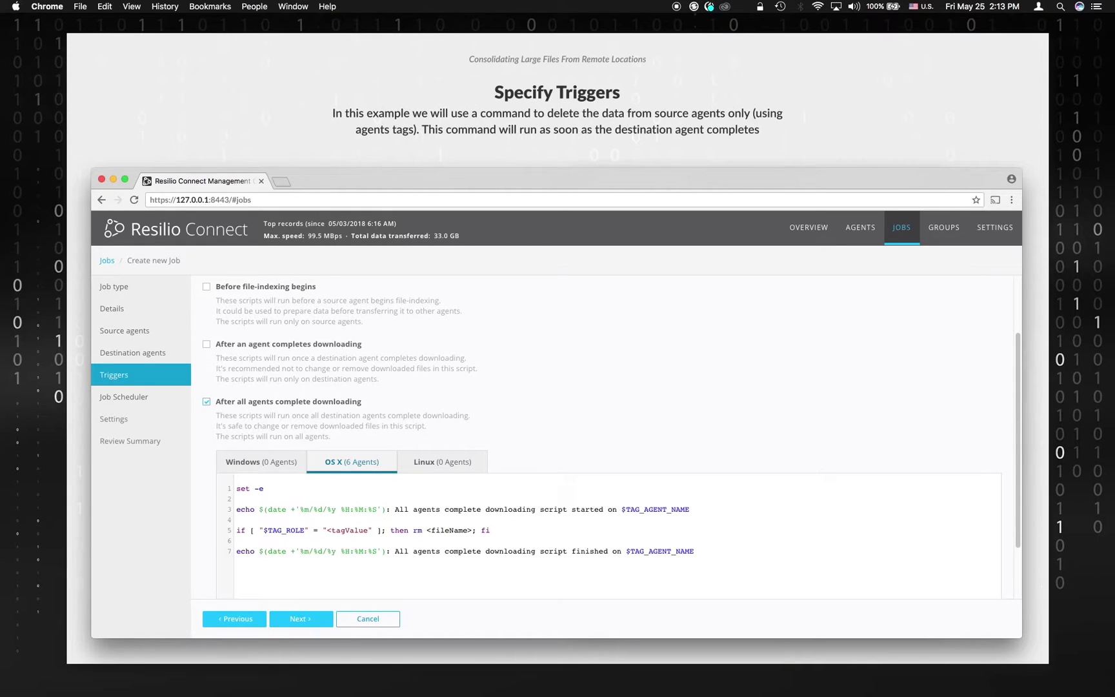
drag(326, 530, 369, 529)
text(CCTVSRC)
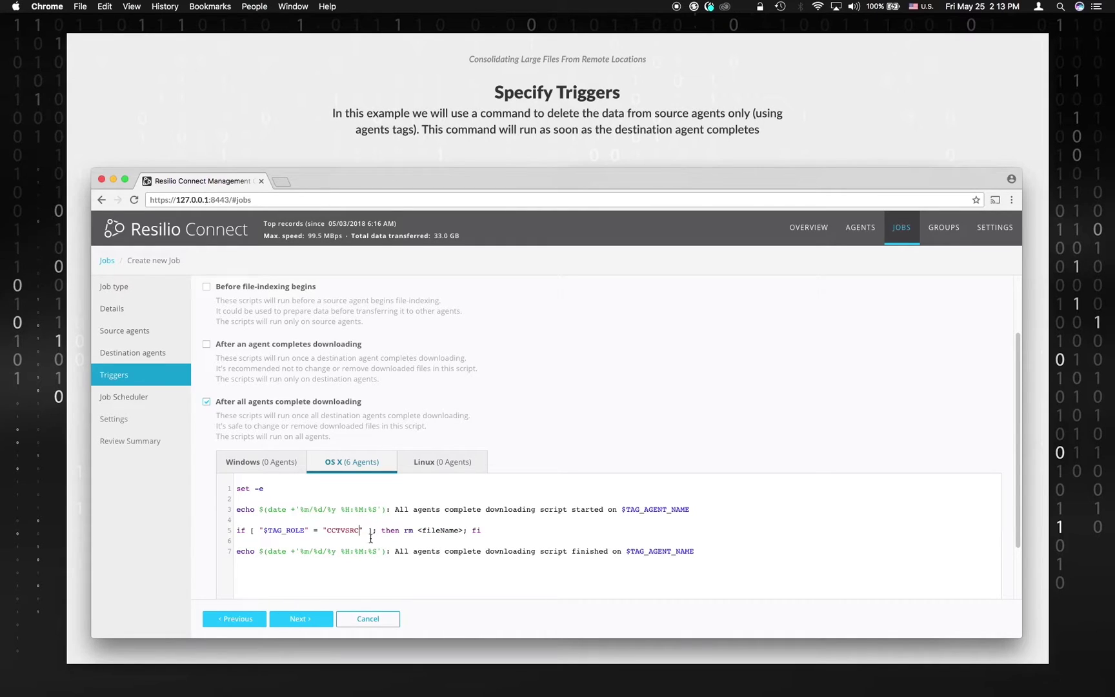
drag(417, 529, 461, 530)
text(CCTV-20)
text(18-*)
Step: Schedule the job to repeat daily (every 10 days, 3:00 AM) with priority 3
click(319, 619)
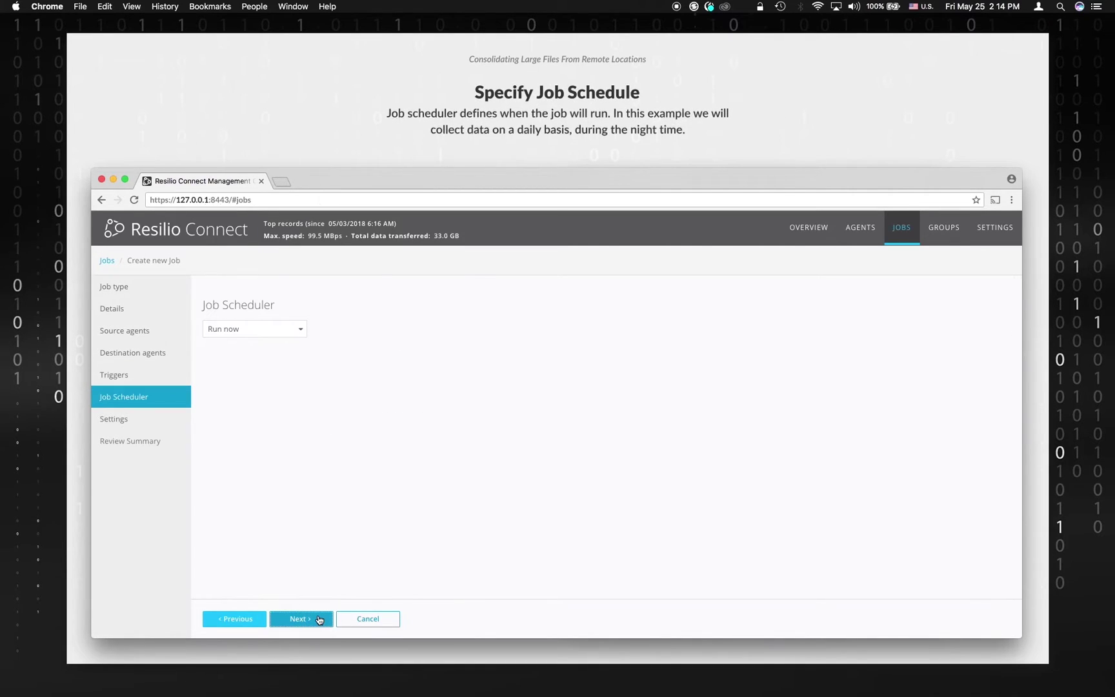
click(273, 340)
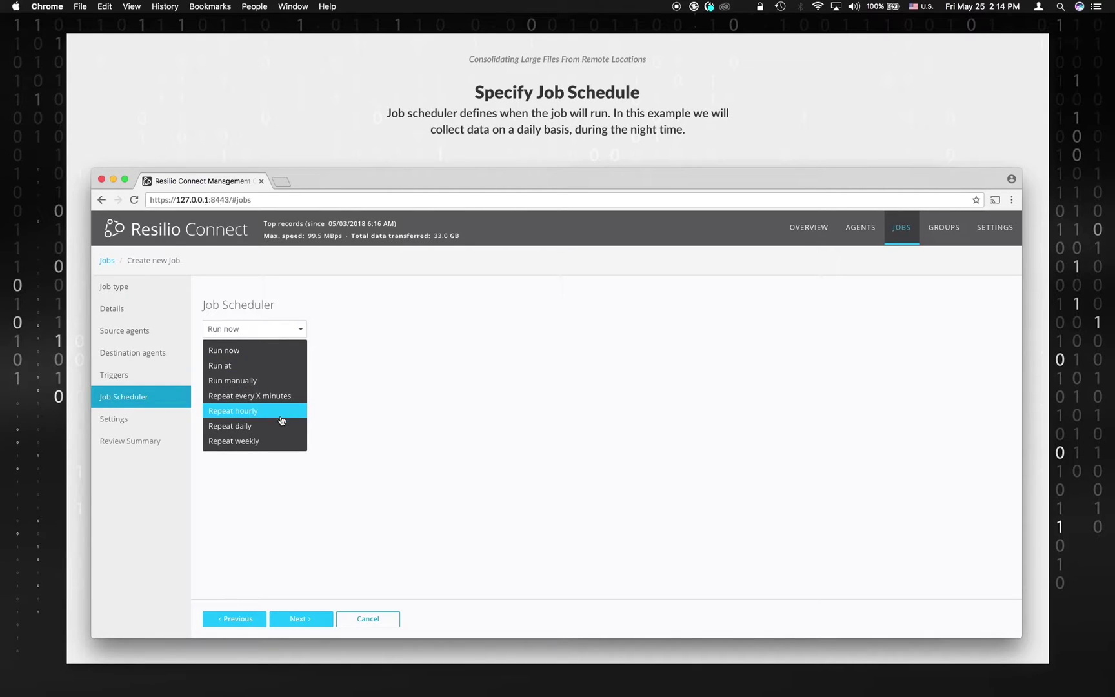
click(280, 426)
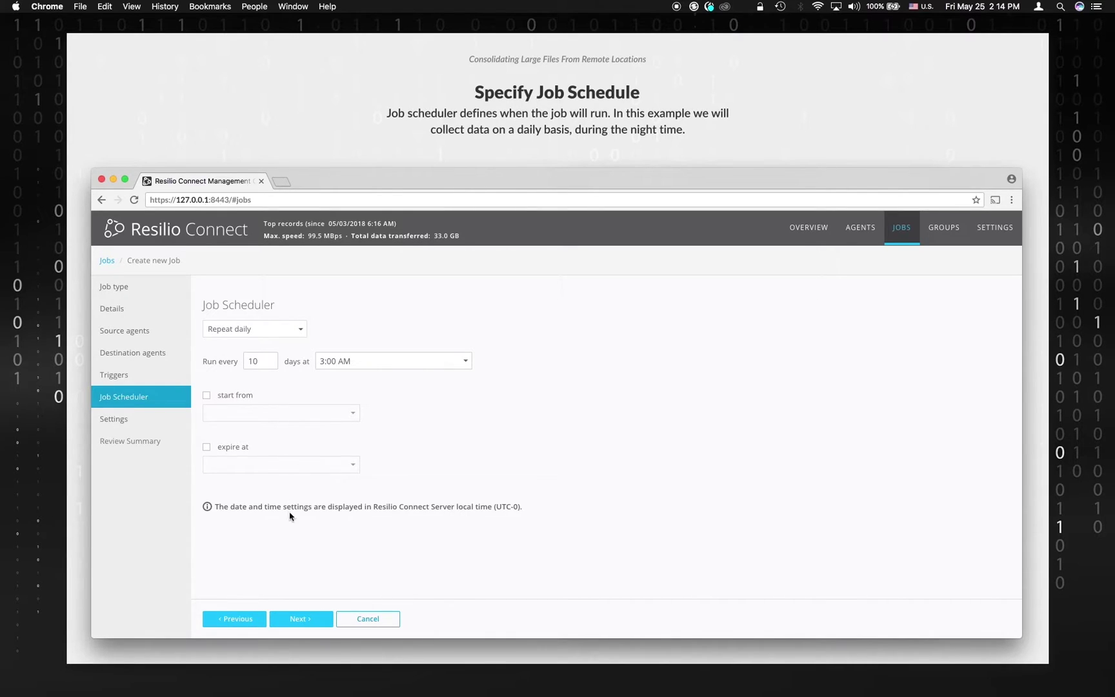
click(292, 618)
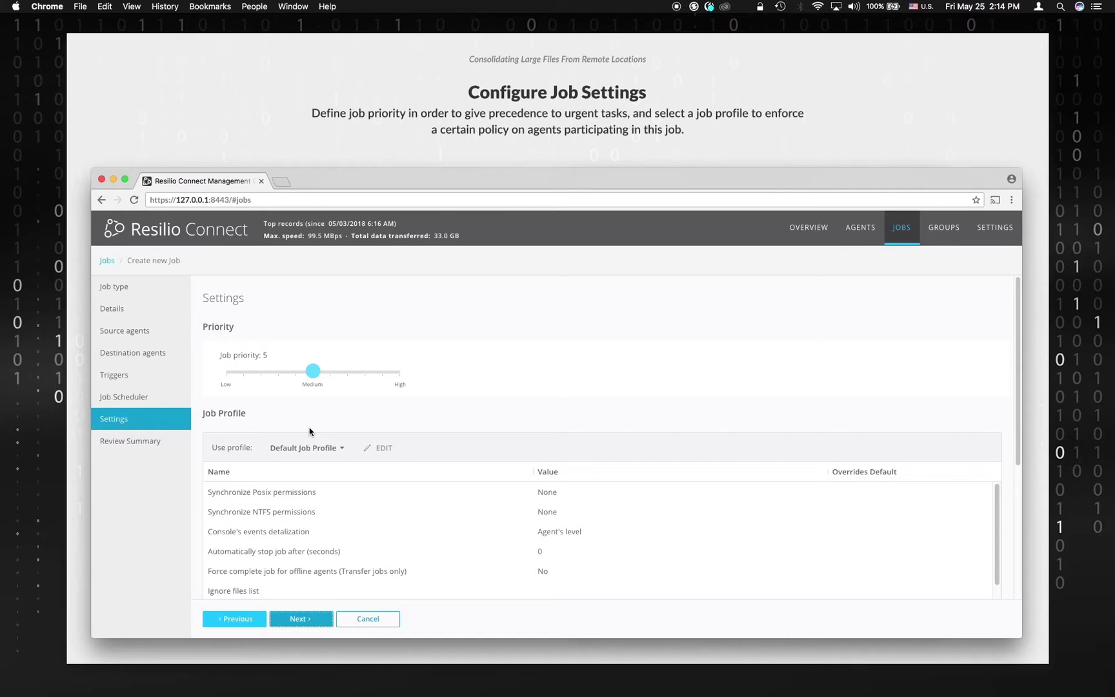
drag(313, 371, 278, 377)
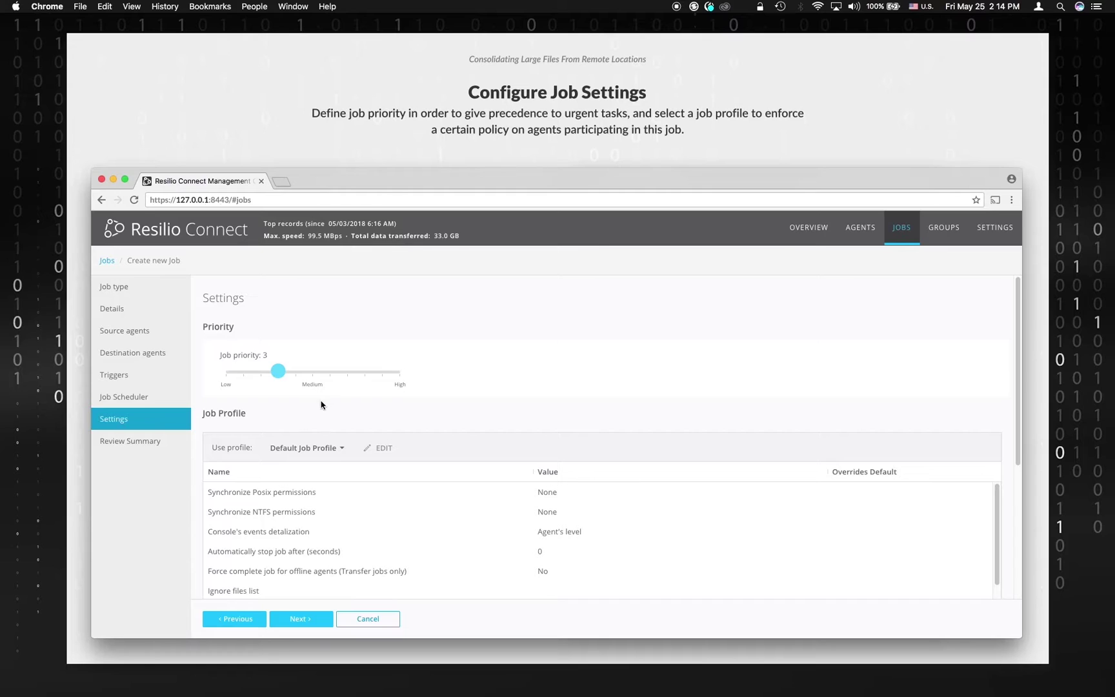
Step: Review the CCTV job summary and save the job
click(296, 619)
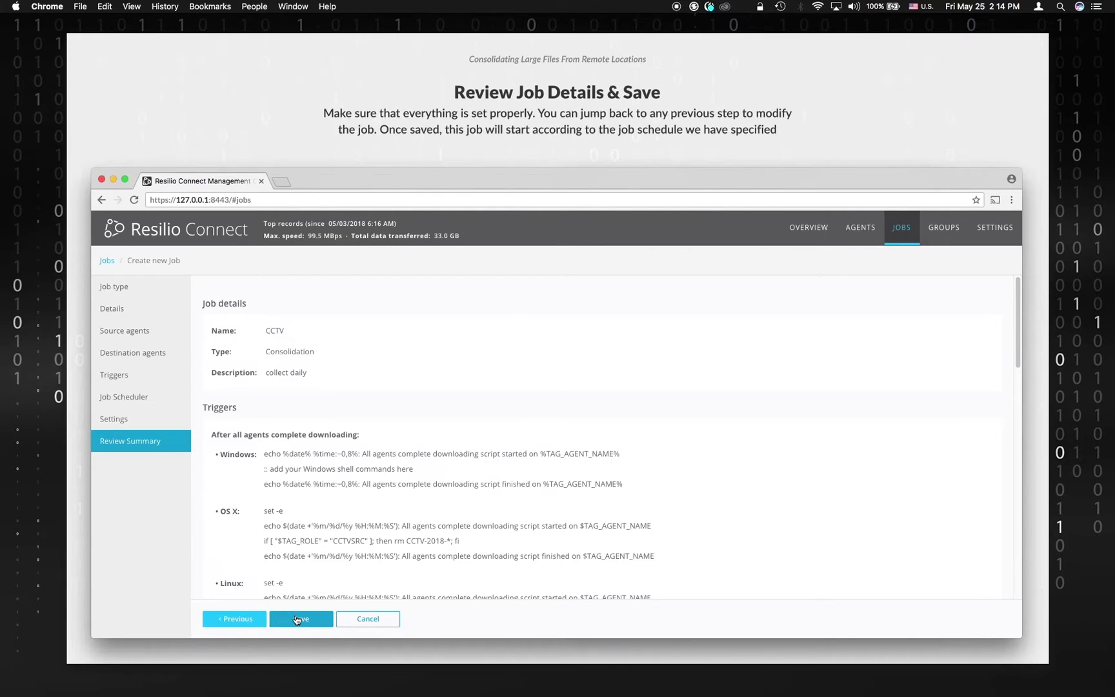
scroll(518, 493, down, 2)
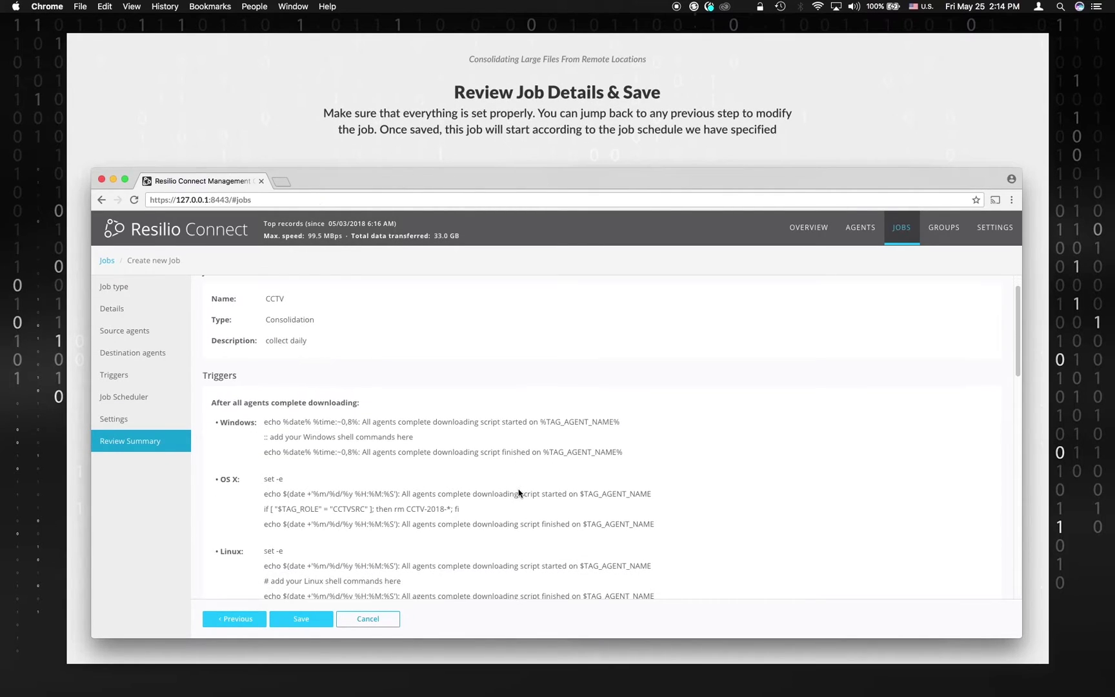
scroll(519, 492, down, 5)
scroll(519, 493, down, 5)
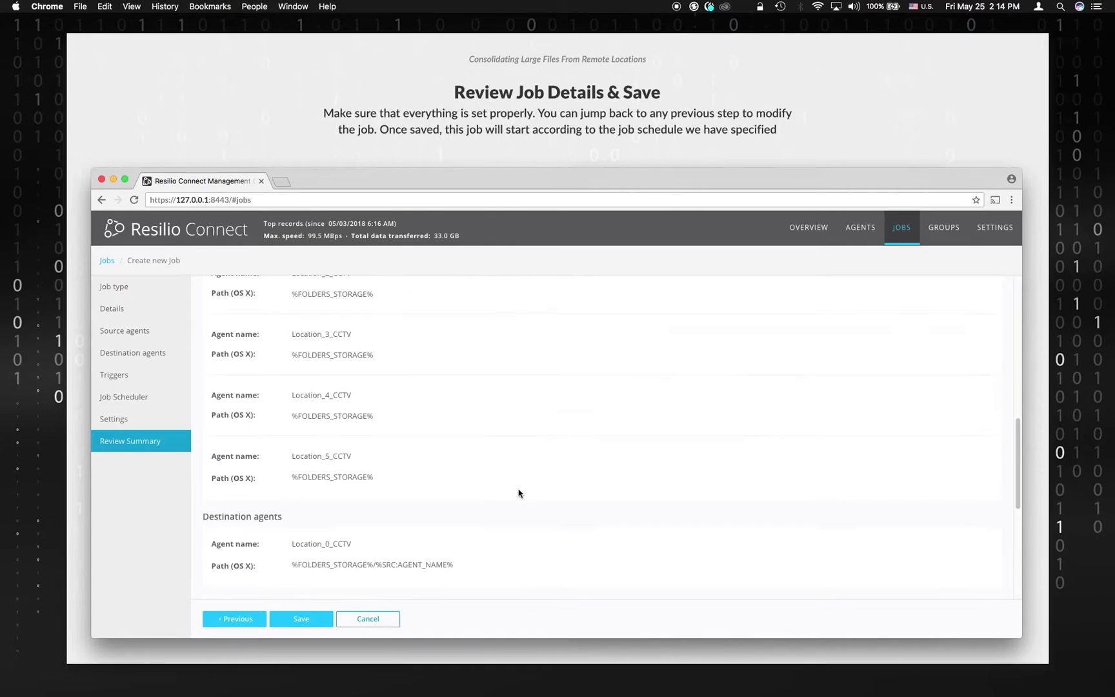
scroll(519, 492, down, 2)
scroll(518, 492, down, 4)
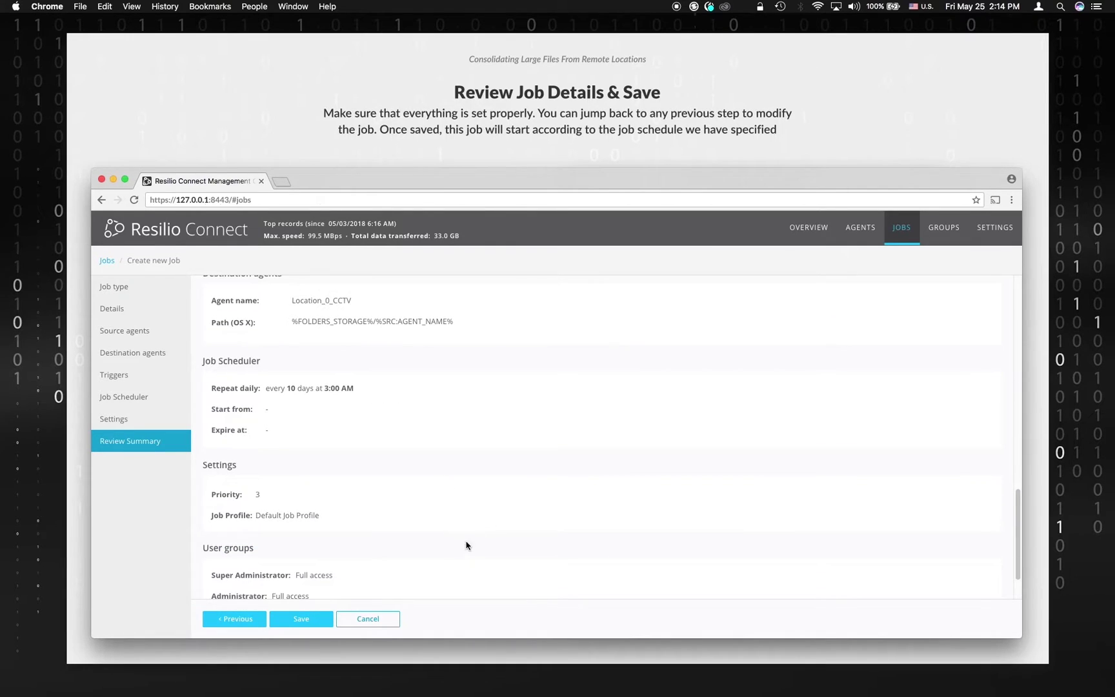
click(300, 618)
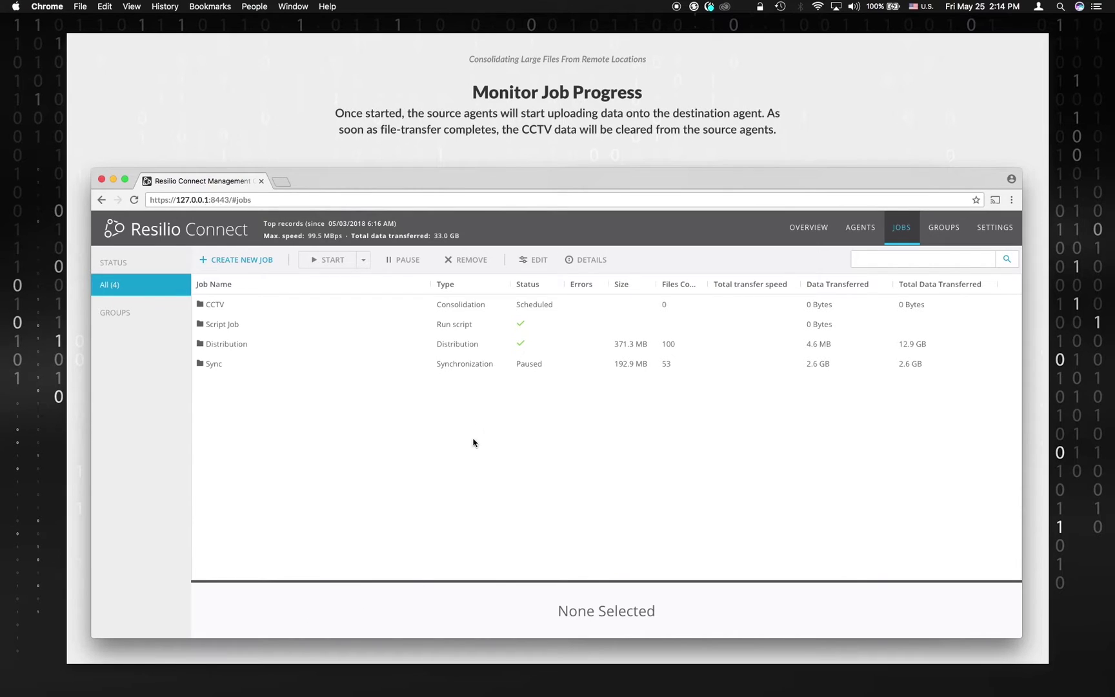
Step: Start the CCTV job and let all six agents finish transferring 1.5 GB
click(509, 312)
click(509, 310)
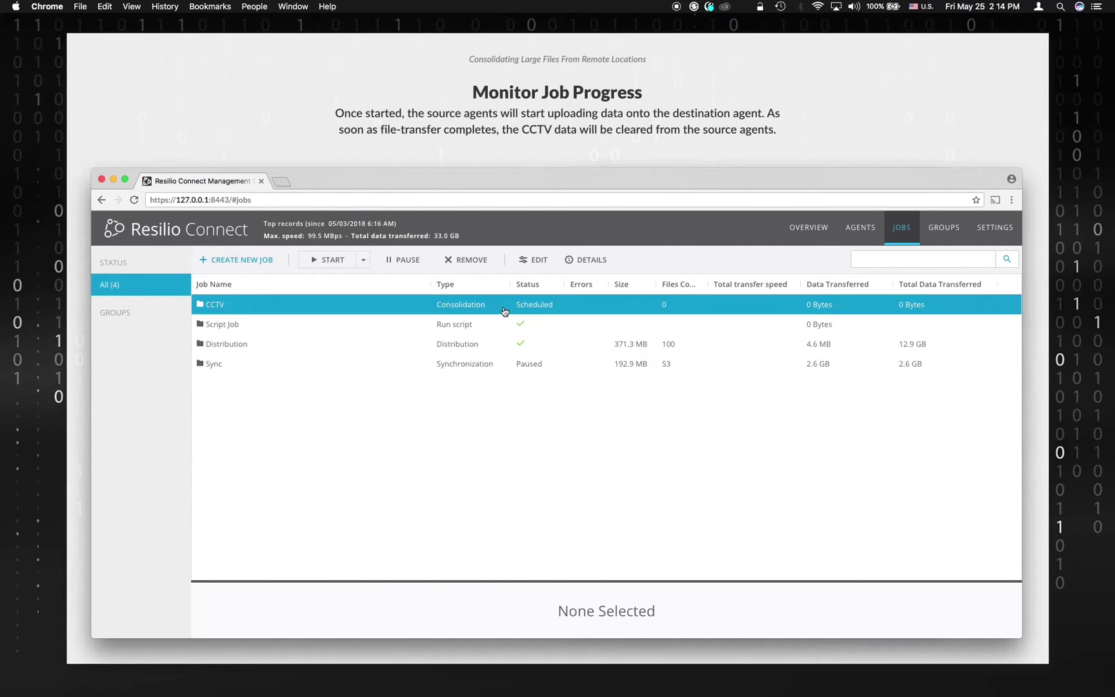
click(332, 260)
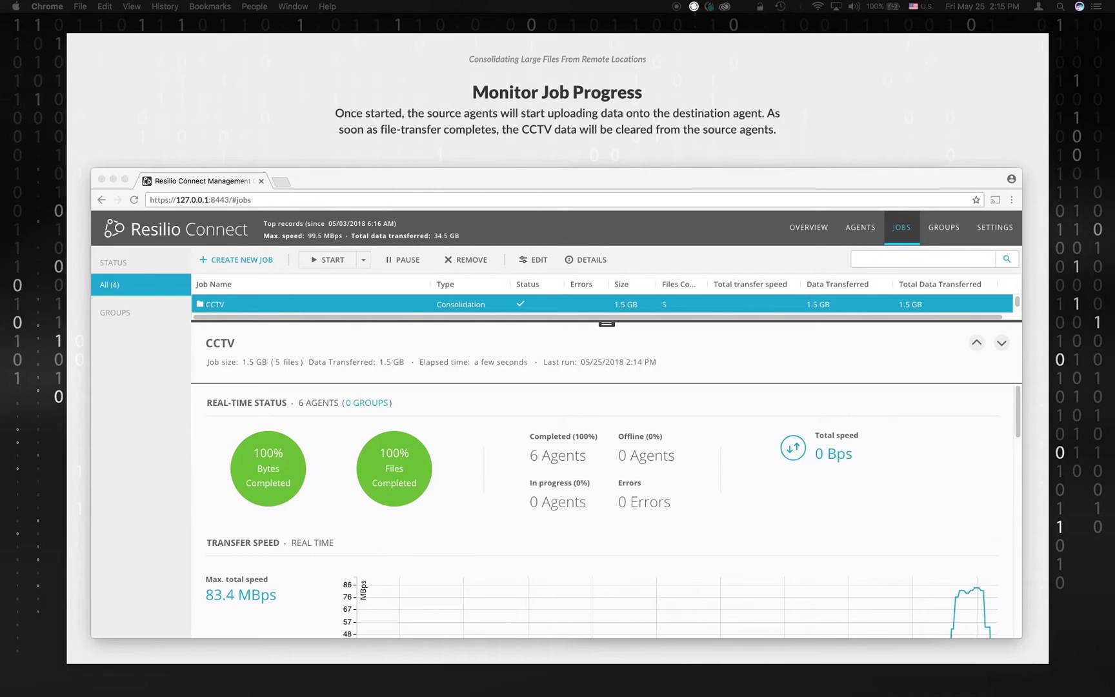
Step: Check that management_storage's Location_1_CCTV folder holds CCTV-2018-05-24.mov
drag(798, 196, 758, 202)
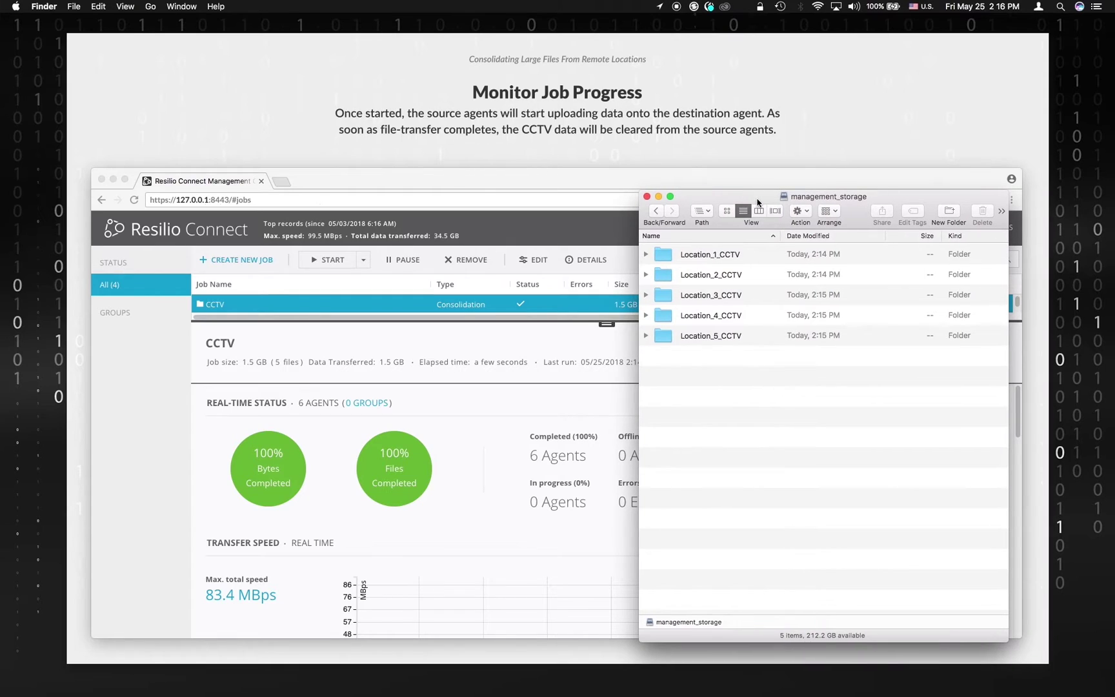
click(645, 254)
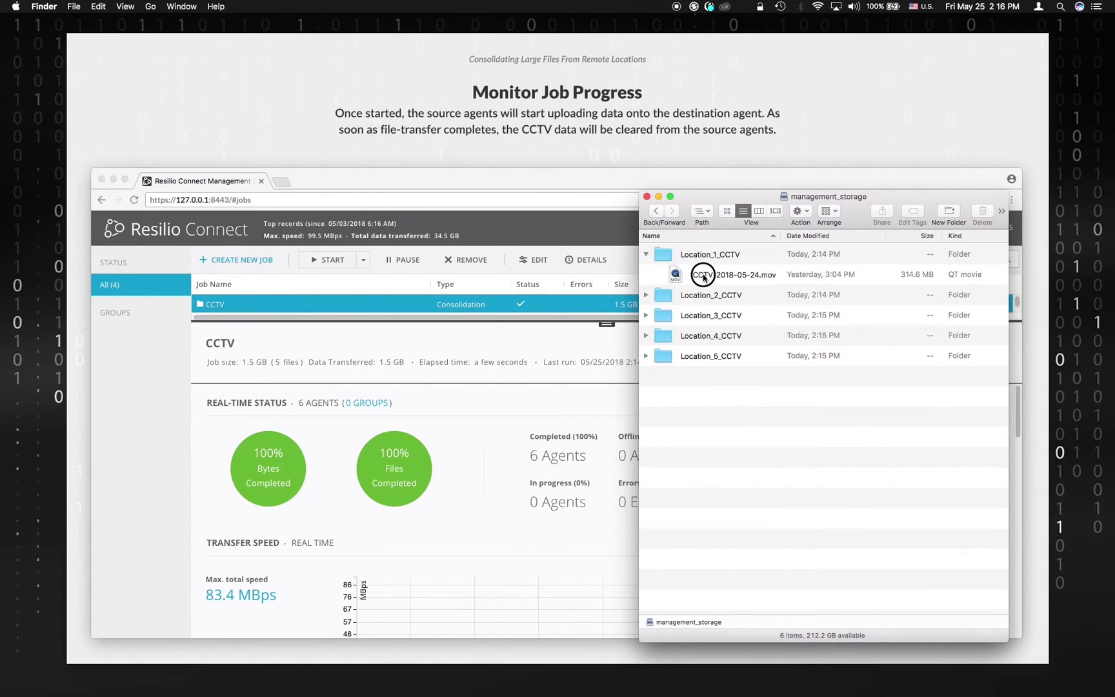
click(703, 278)
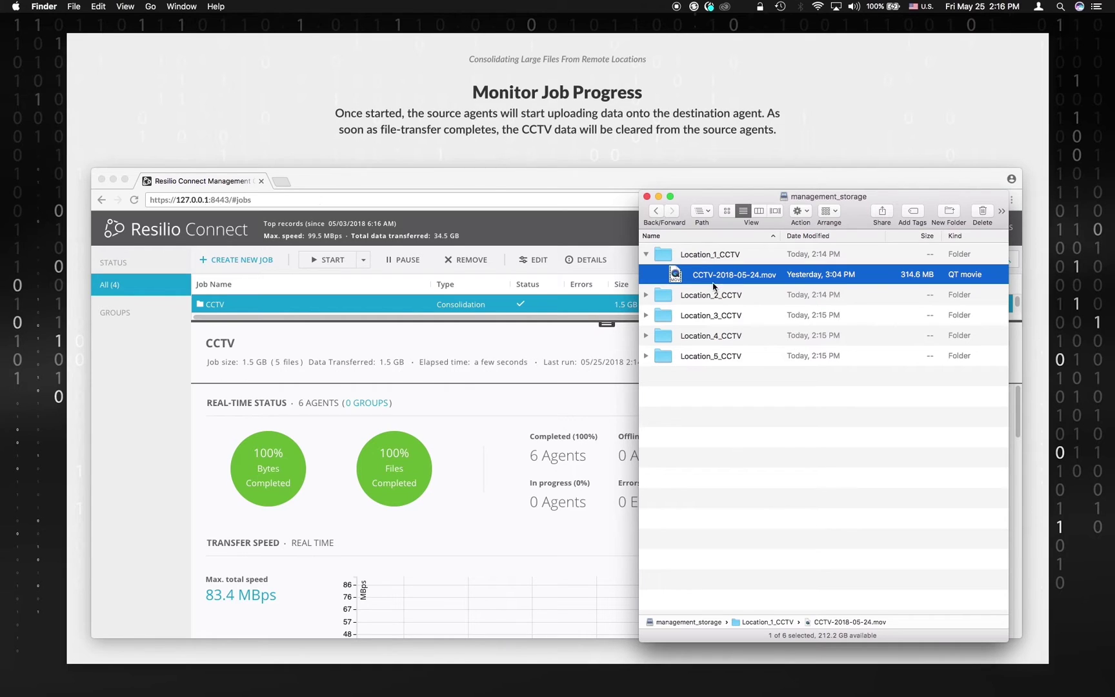
Step: From the CCTV job's agent status, fetch and download the Location_1_CCTV events log zip
click(590, 336)
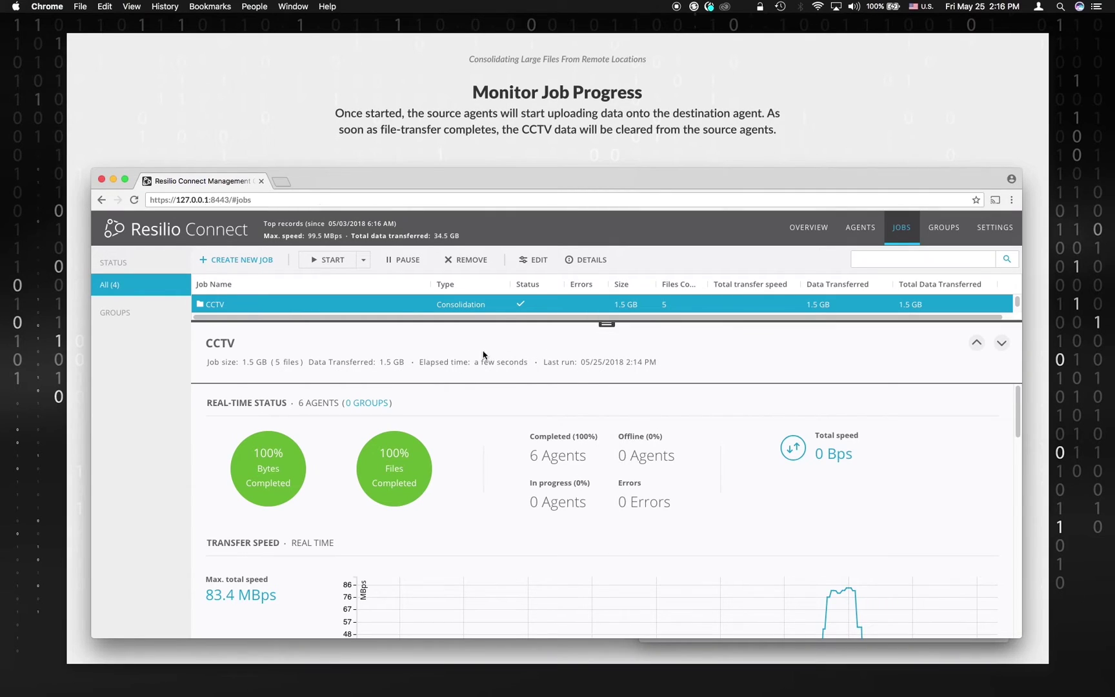
double_click(407, 306)
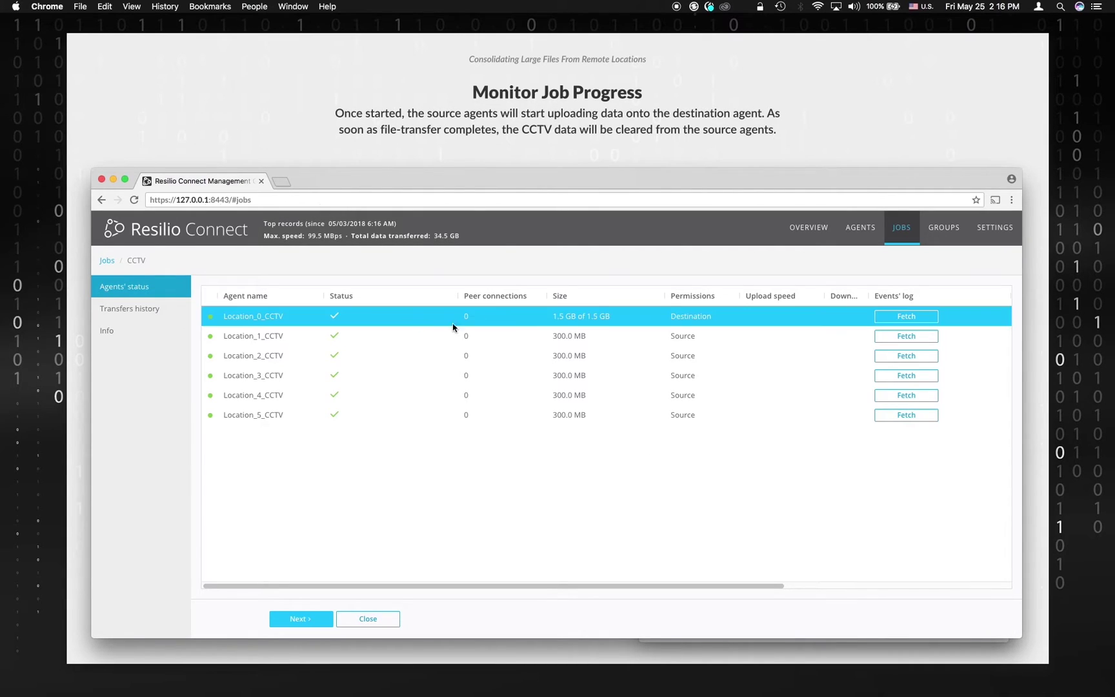
click(898, 338)
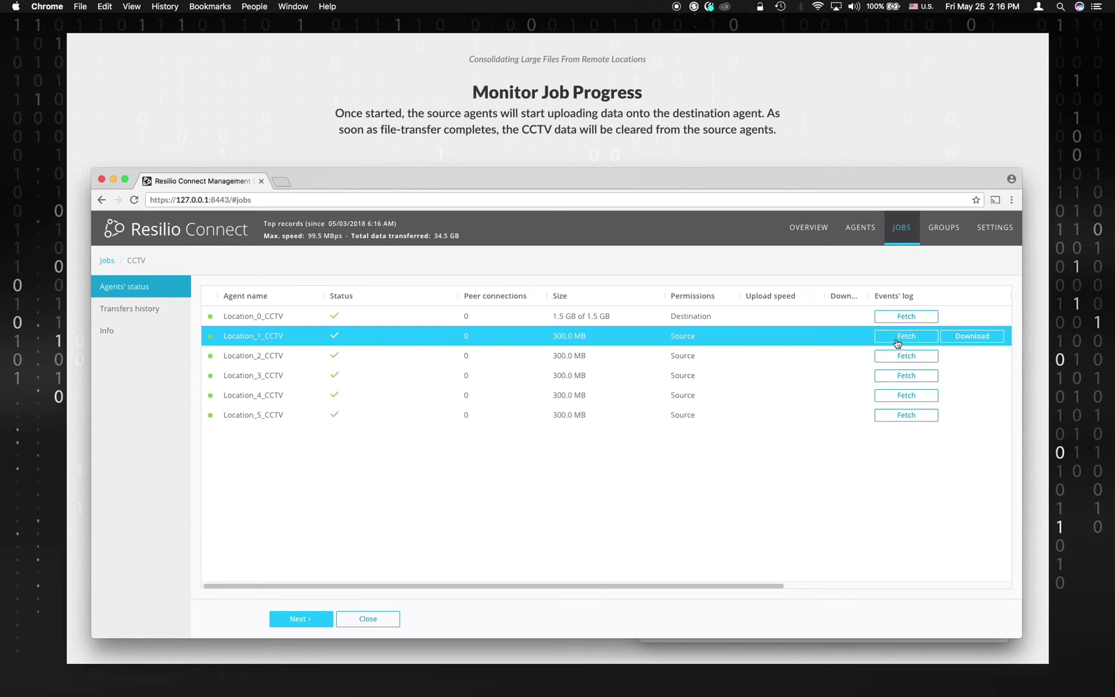
click(963, 341)
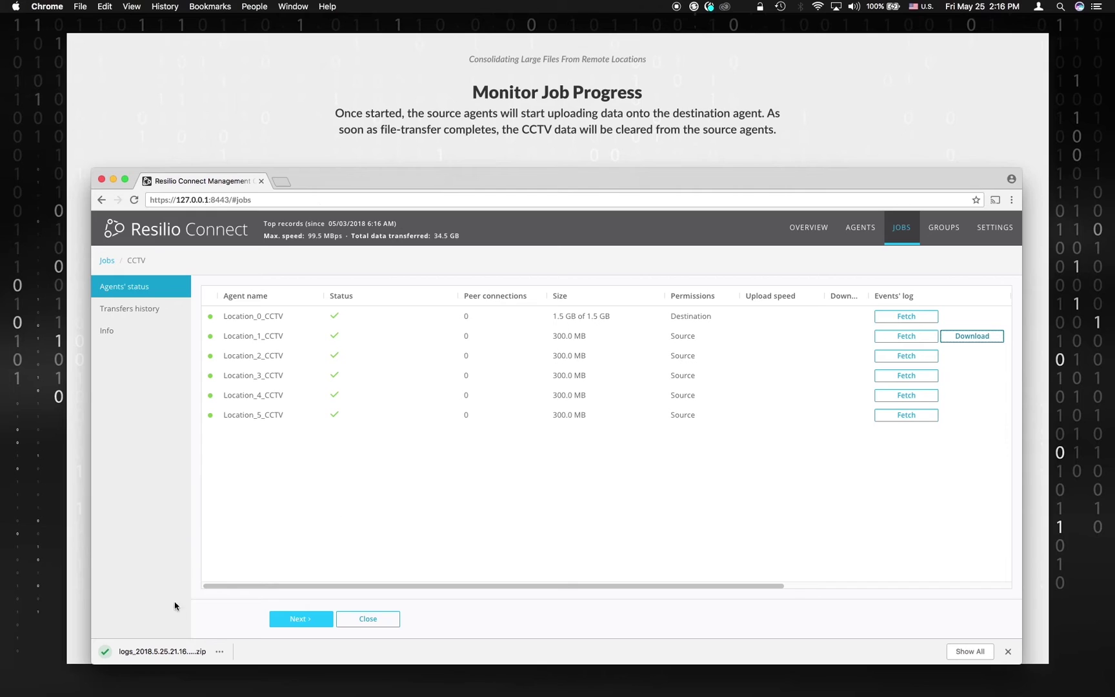
Step: Extract the downloaded logs zip into Downloads with Archive Utility
click(185, 651)
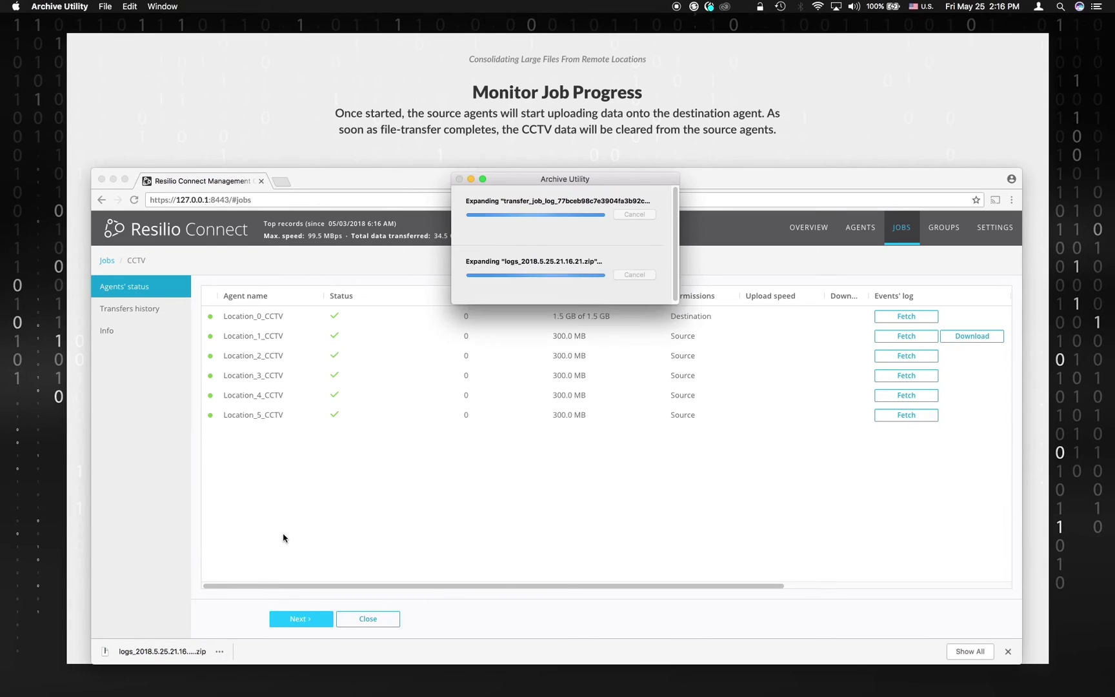